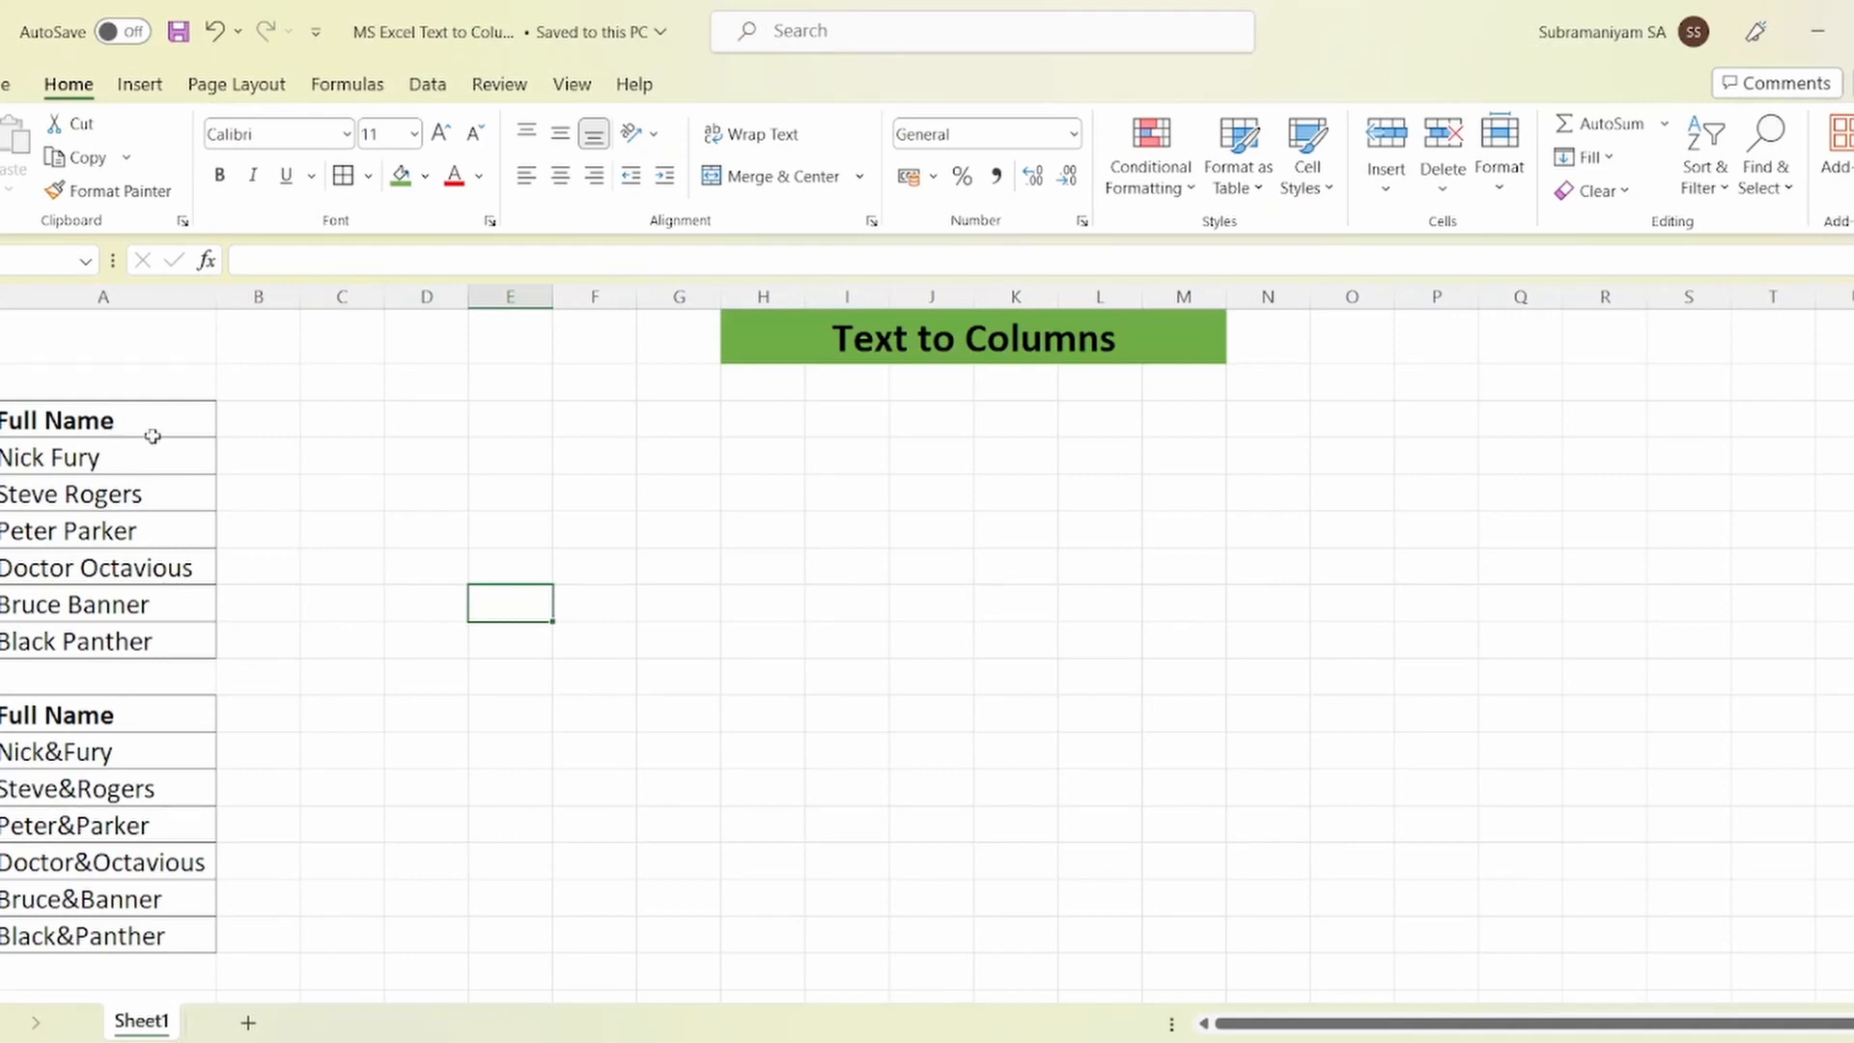
Step: Try selecting the space-separated names Nick Fury to Black Panther, then clear the selection
left_click_drag(137, 425, 125, 625)
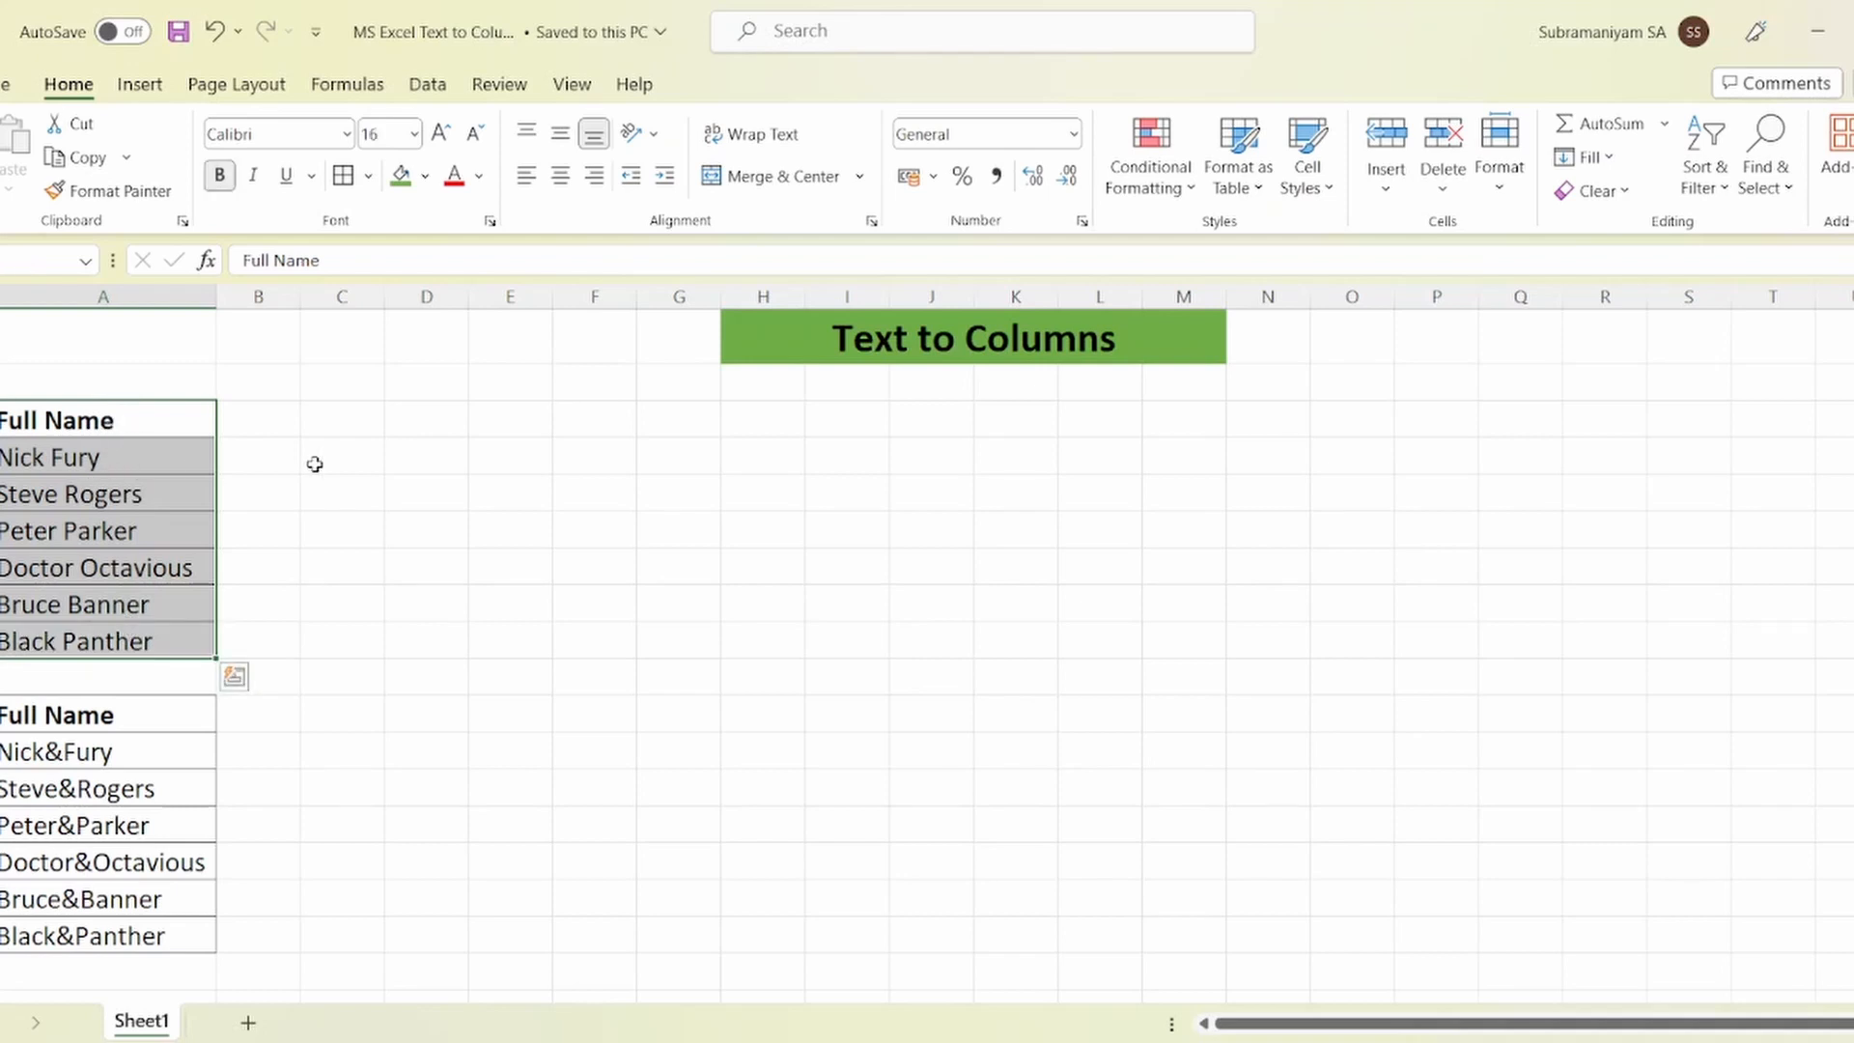
left_click(347, 464)
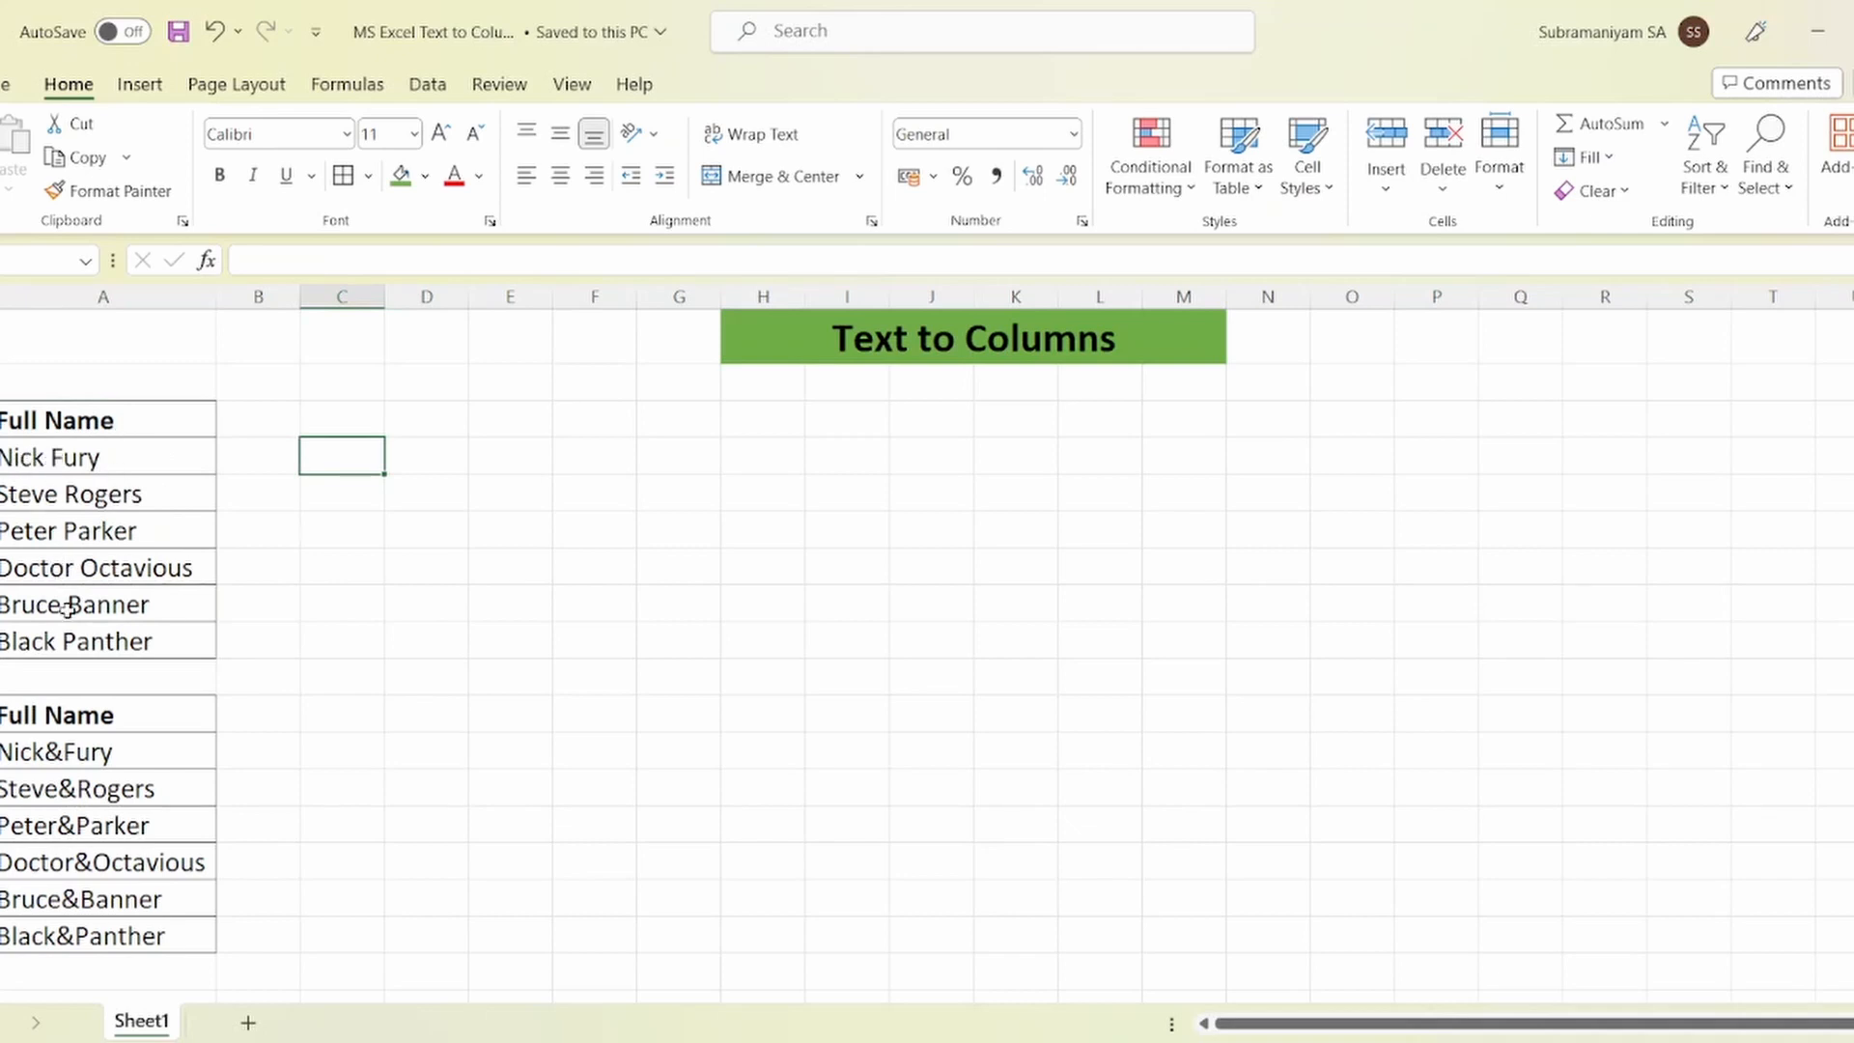
left_click(115, 450)
left_click_drag(117, 484, 133, 638)
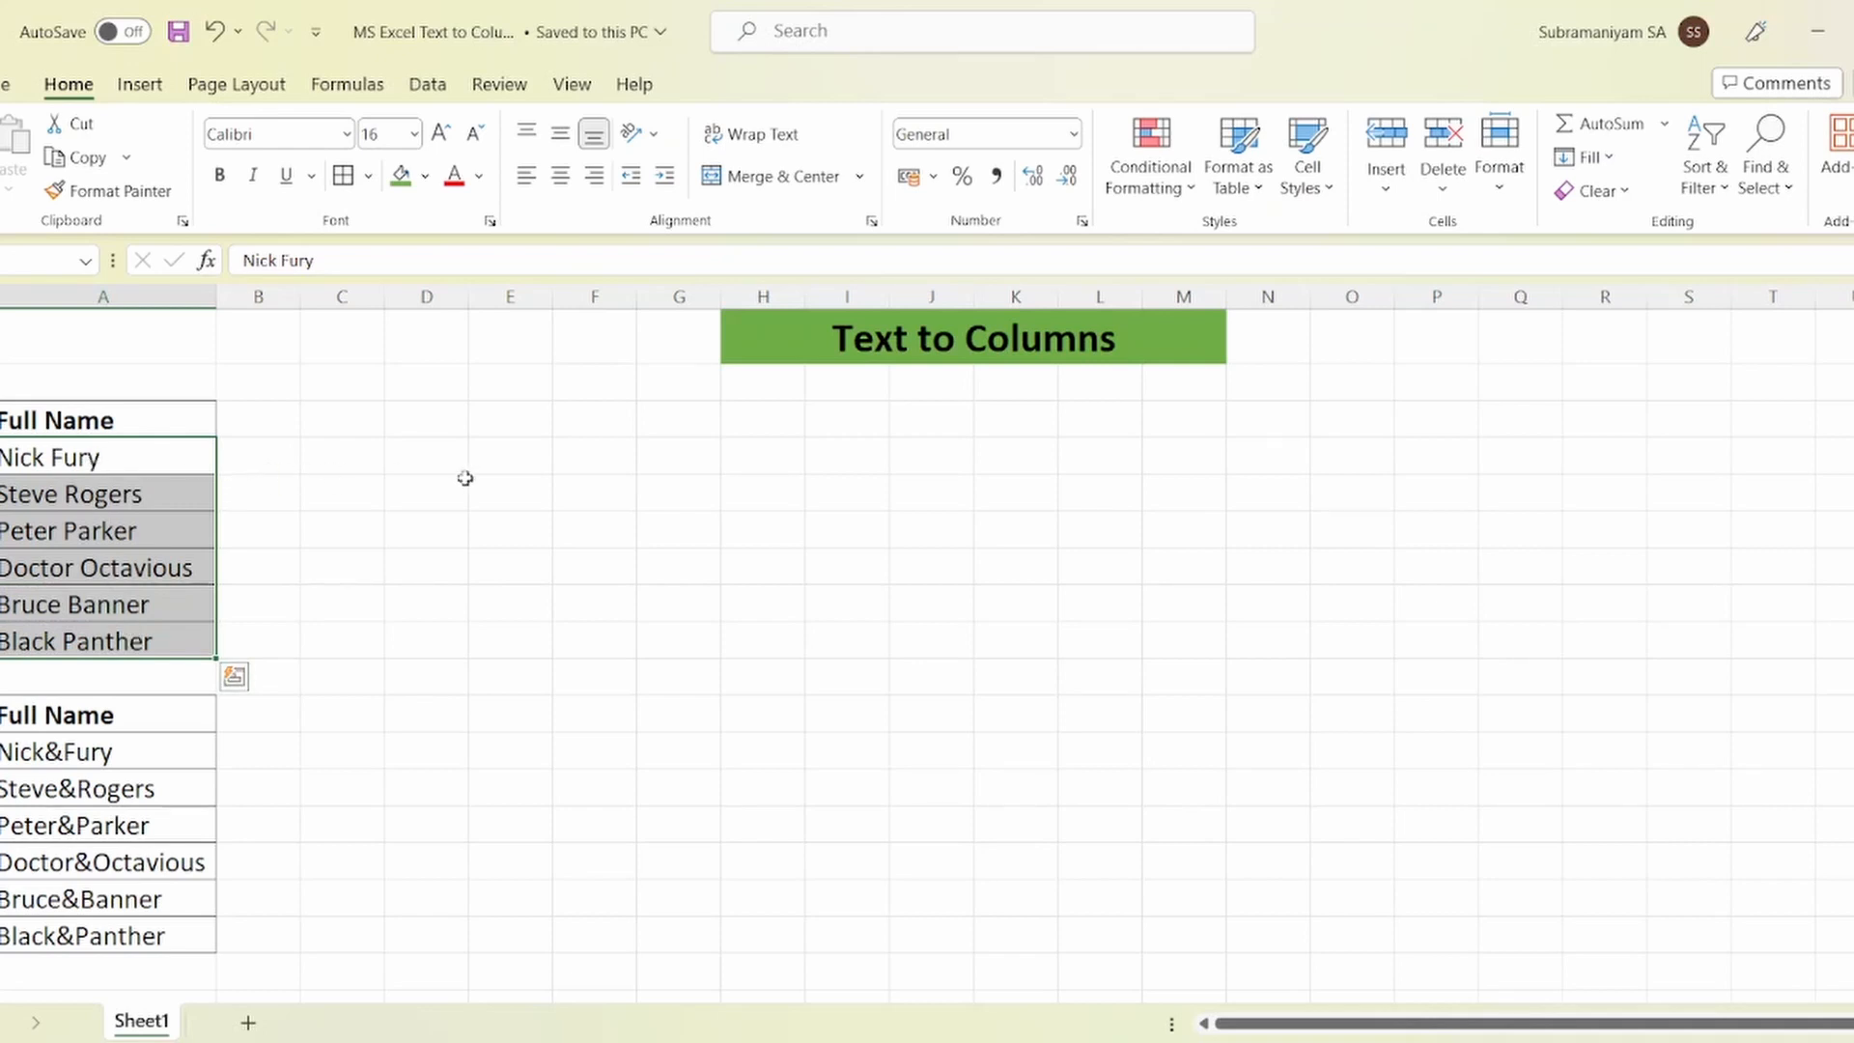
left_click(497, 494)
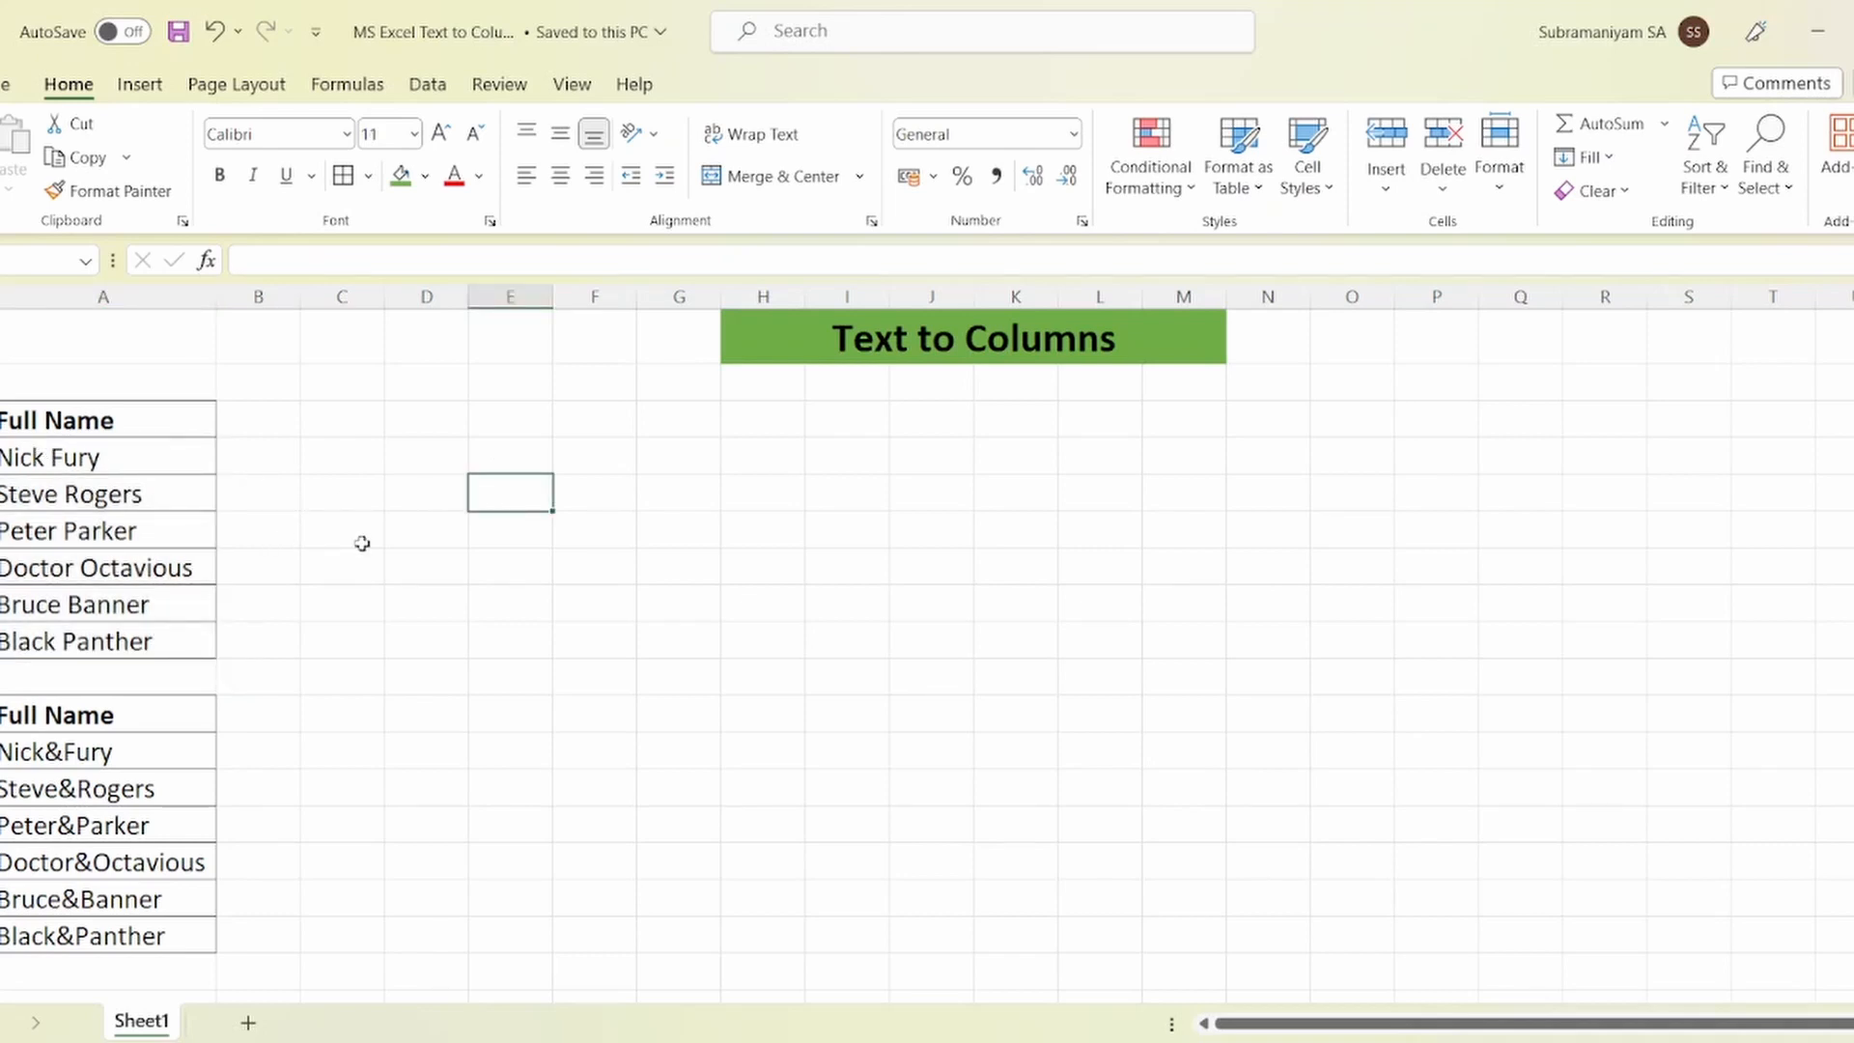
Step: On the Data tab, select A5:A10 and launch Text to Columns
left_click(428, 86)
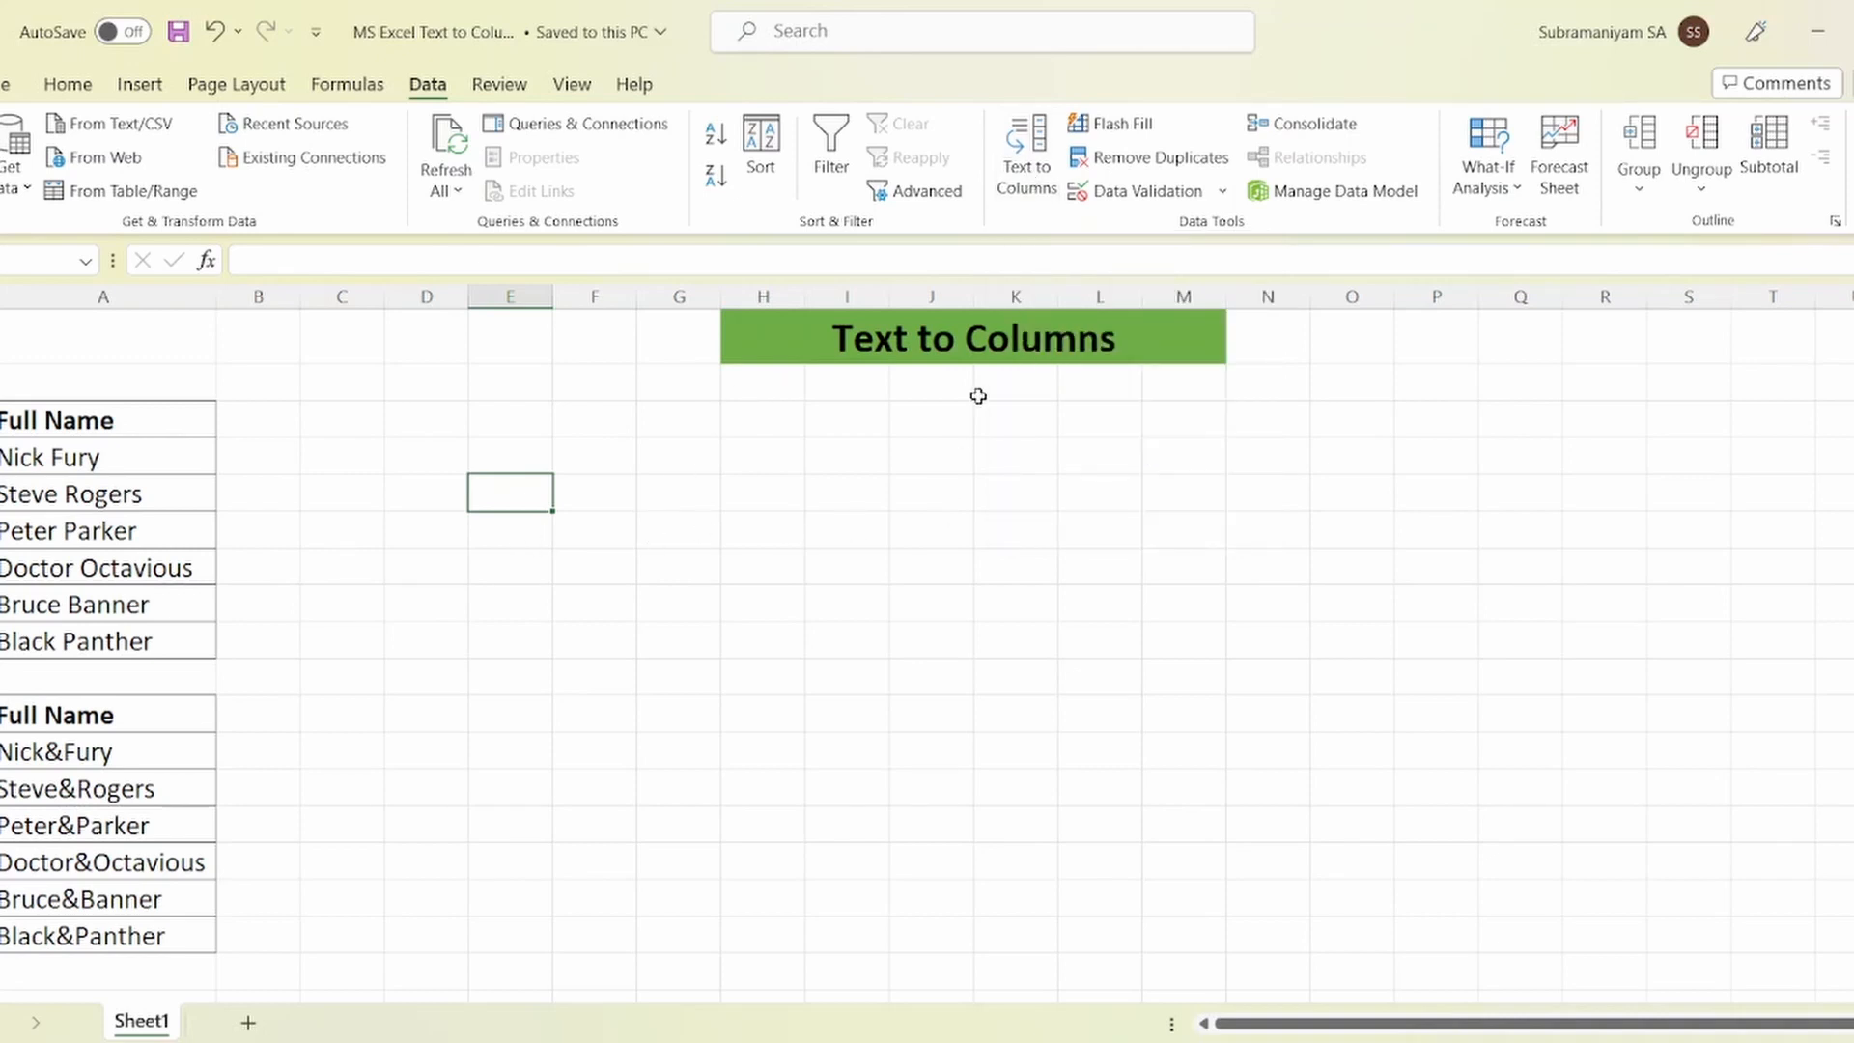
left_click_drag(135, 459, 136, 639)
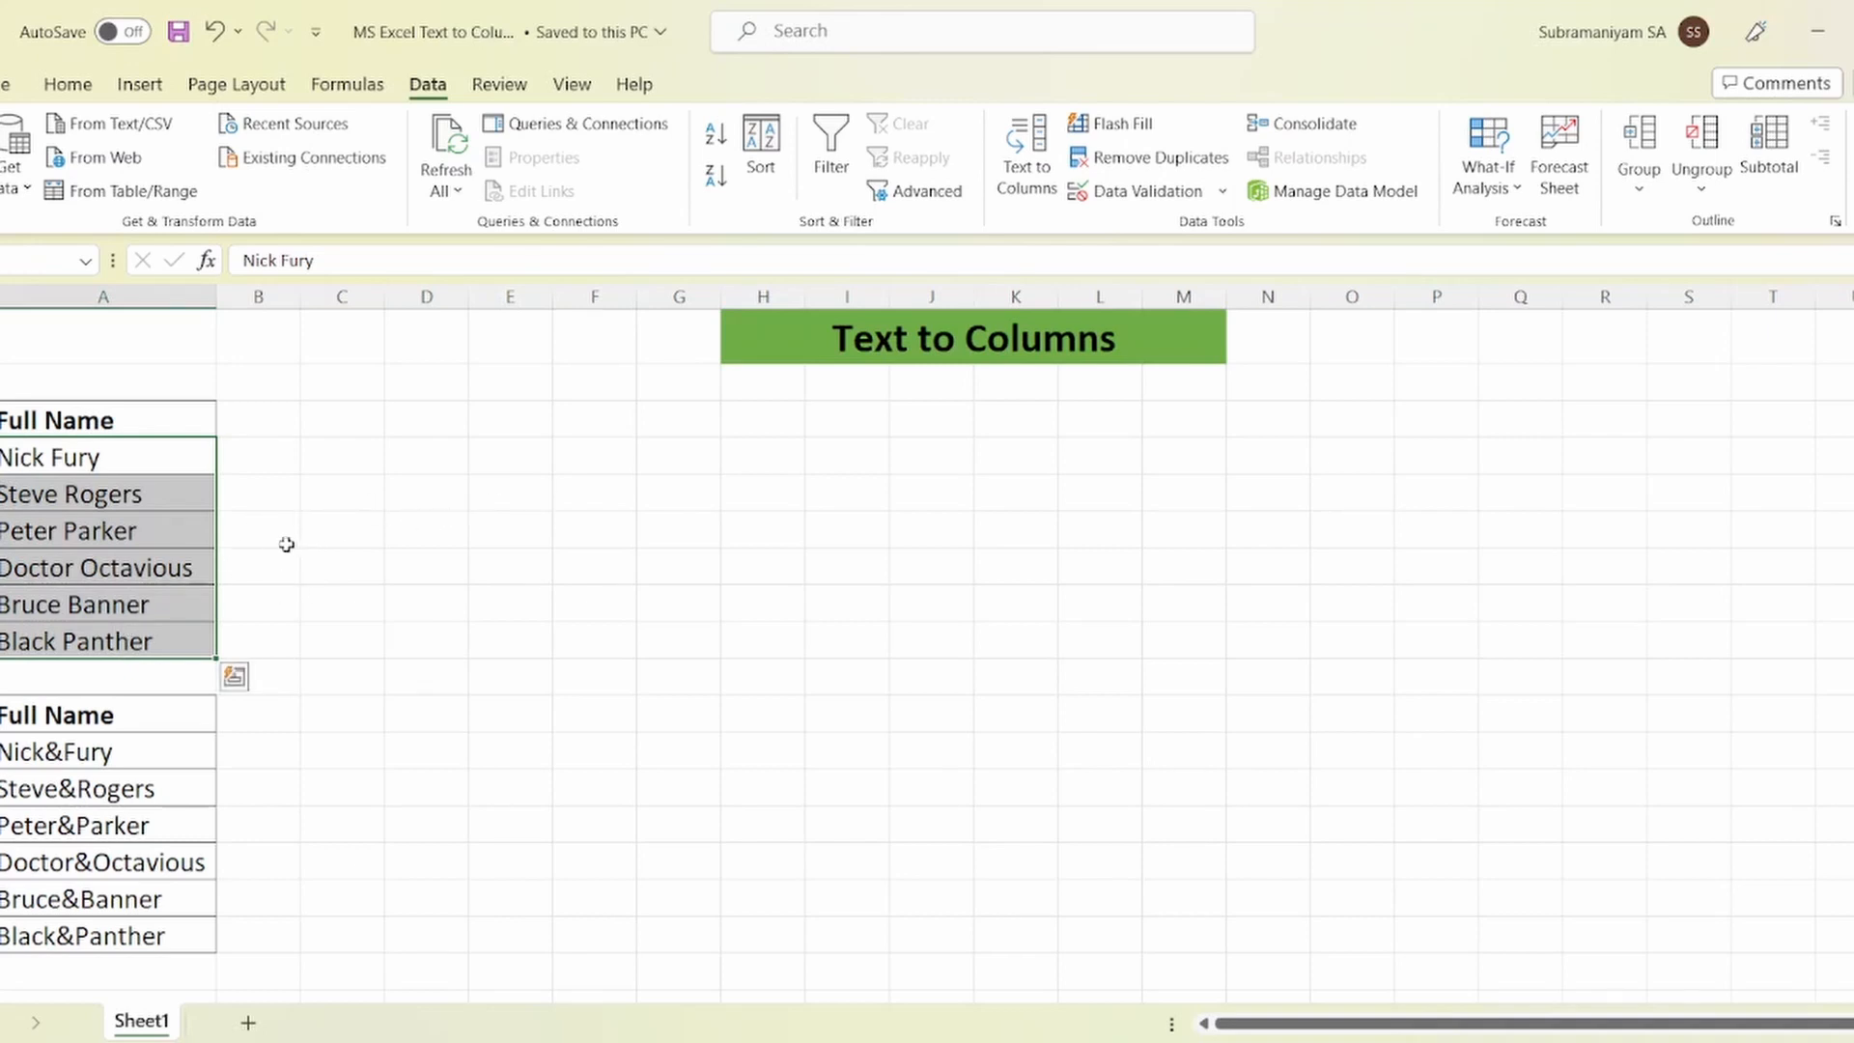
left_click(1026, 179)
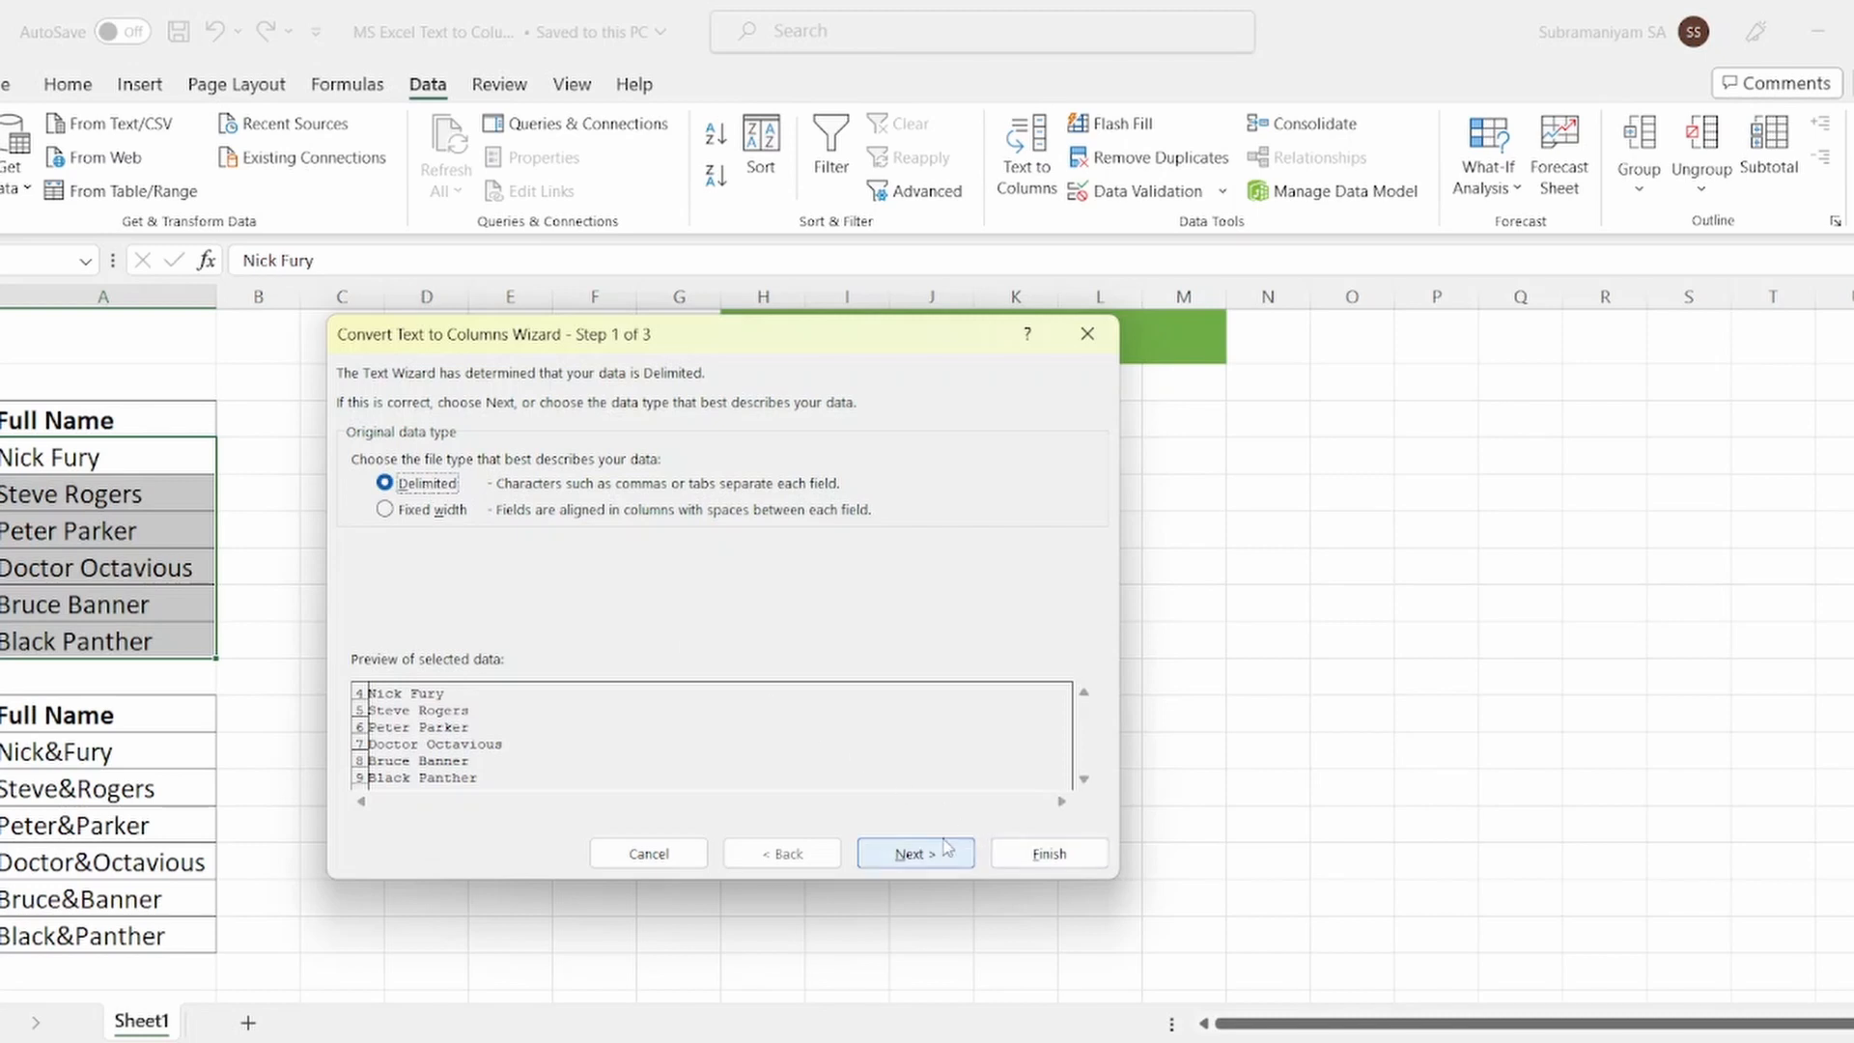
Step: Choose Delimited with Space (plus Comma) as delimiters and advance to the column format step
left_click(917, 857)
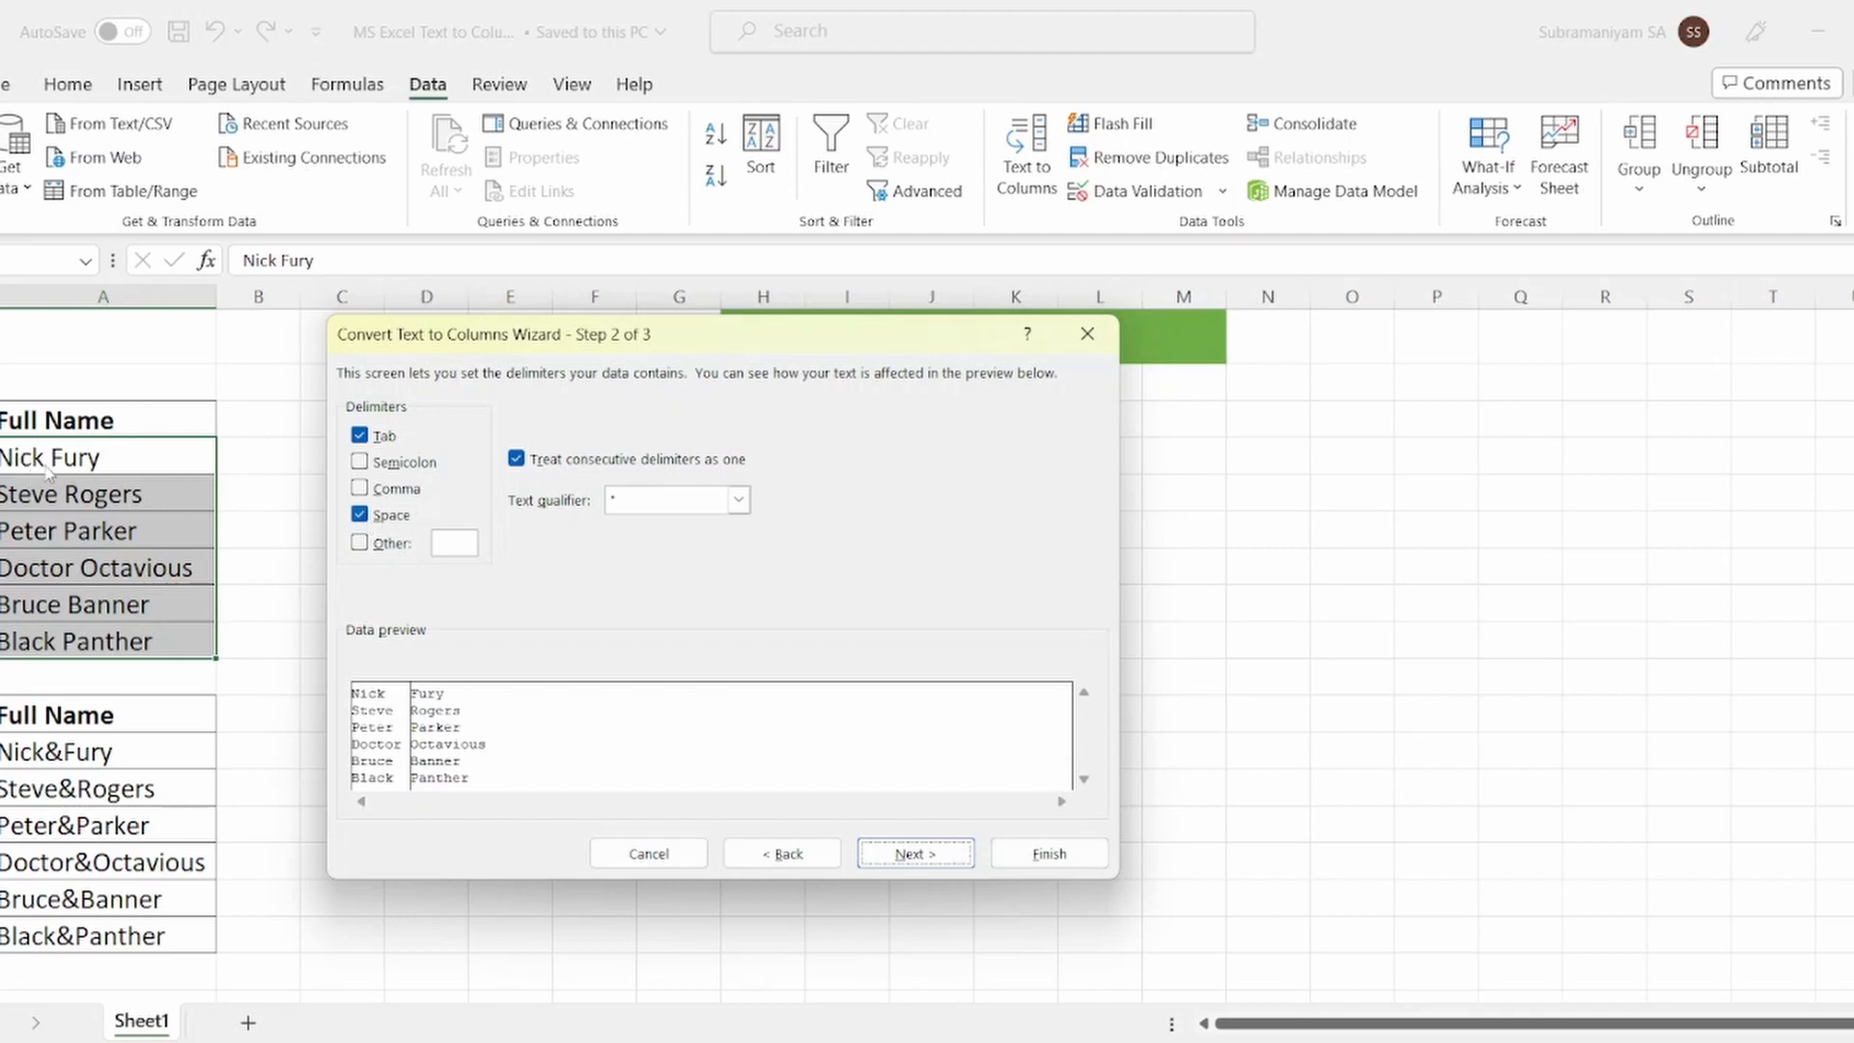
left_click(361, 489)
left_click(365, 519)
left_click(360, 517)
left_click(911, 855)
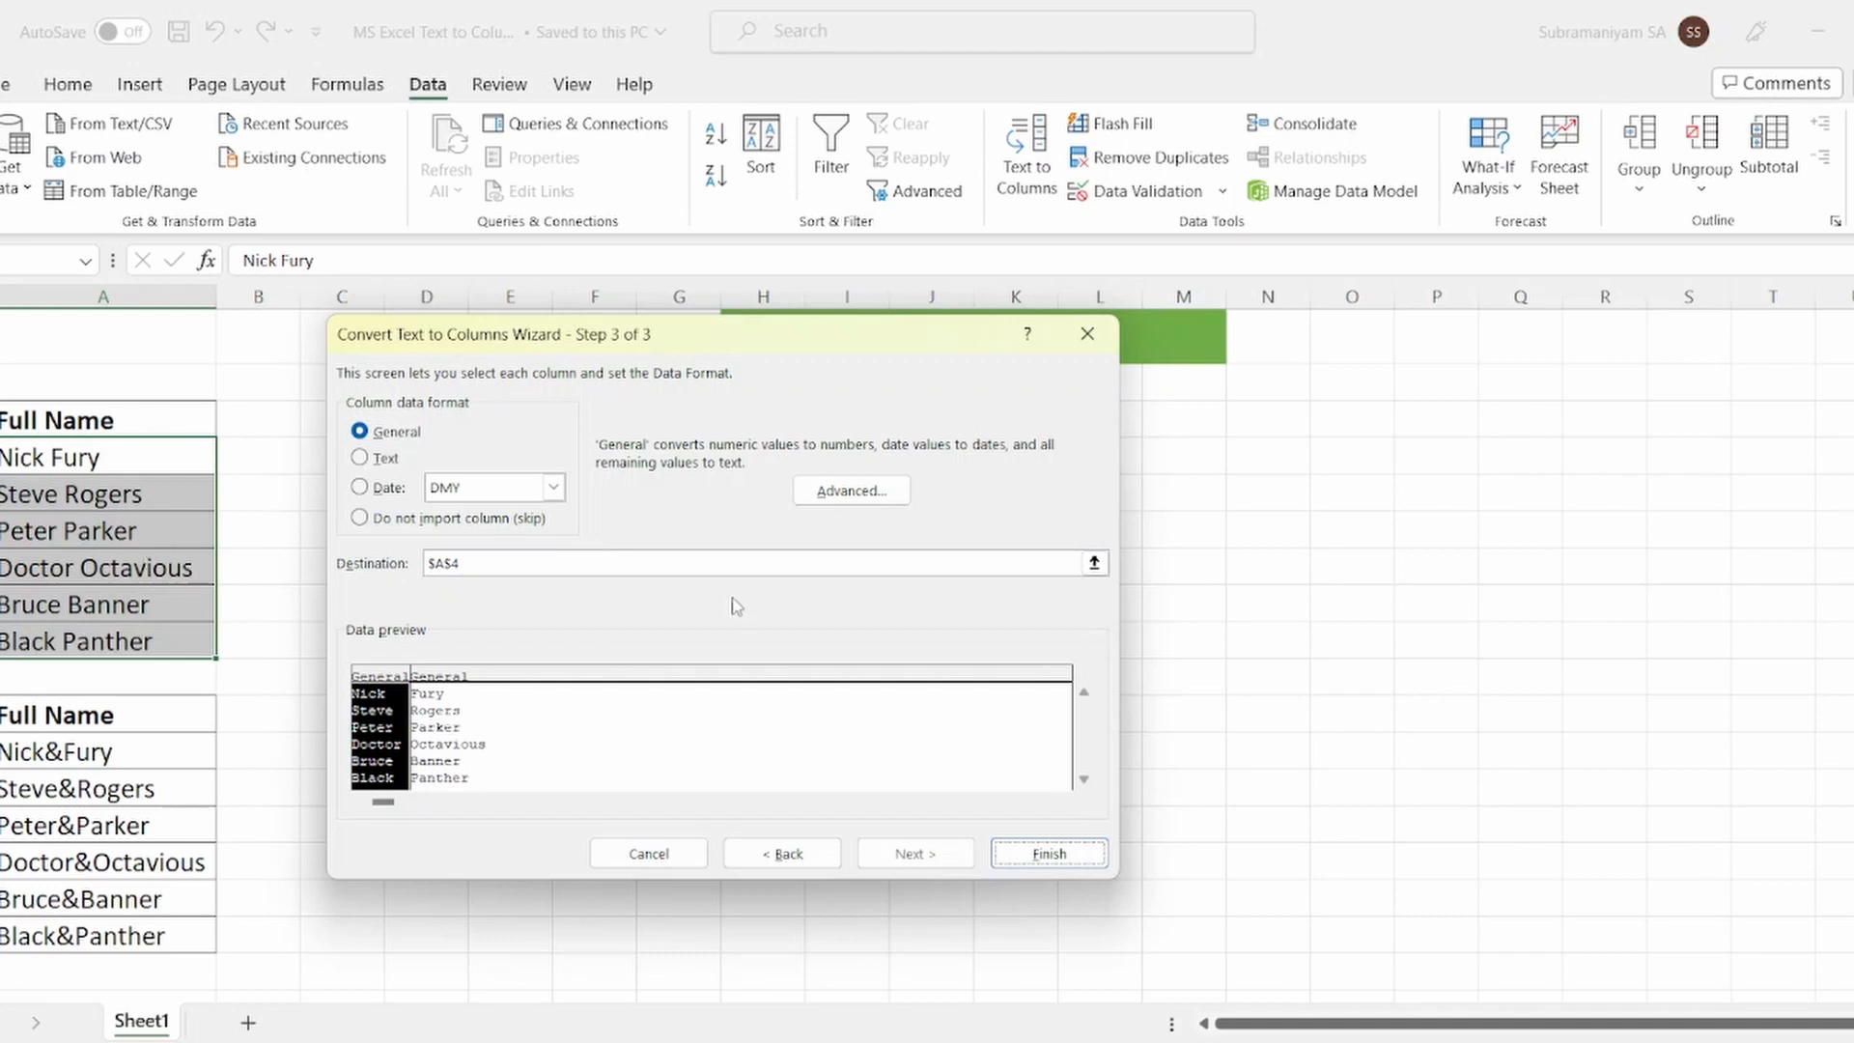
Step: Set the destination to $C$4 and finish, splitting names into columns C and D
left_click(495, 570)
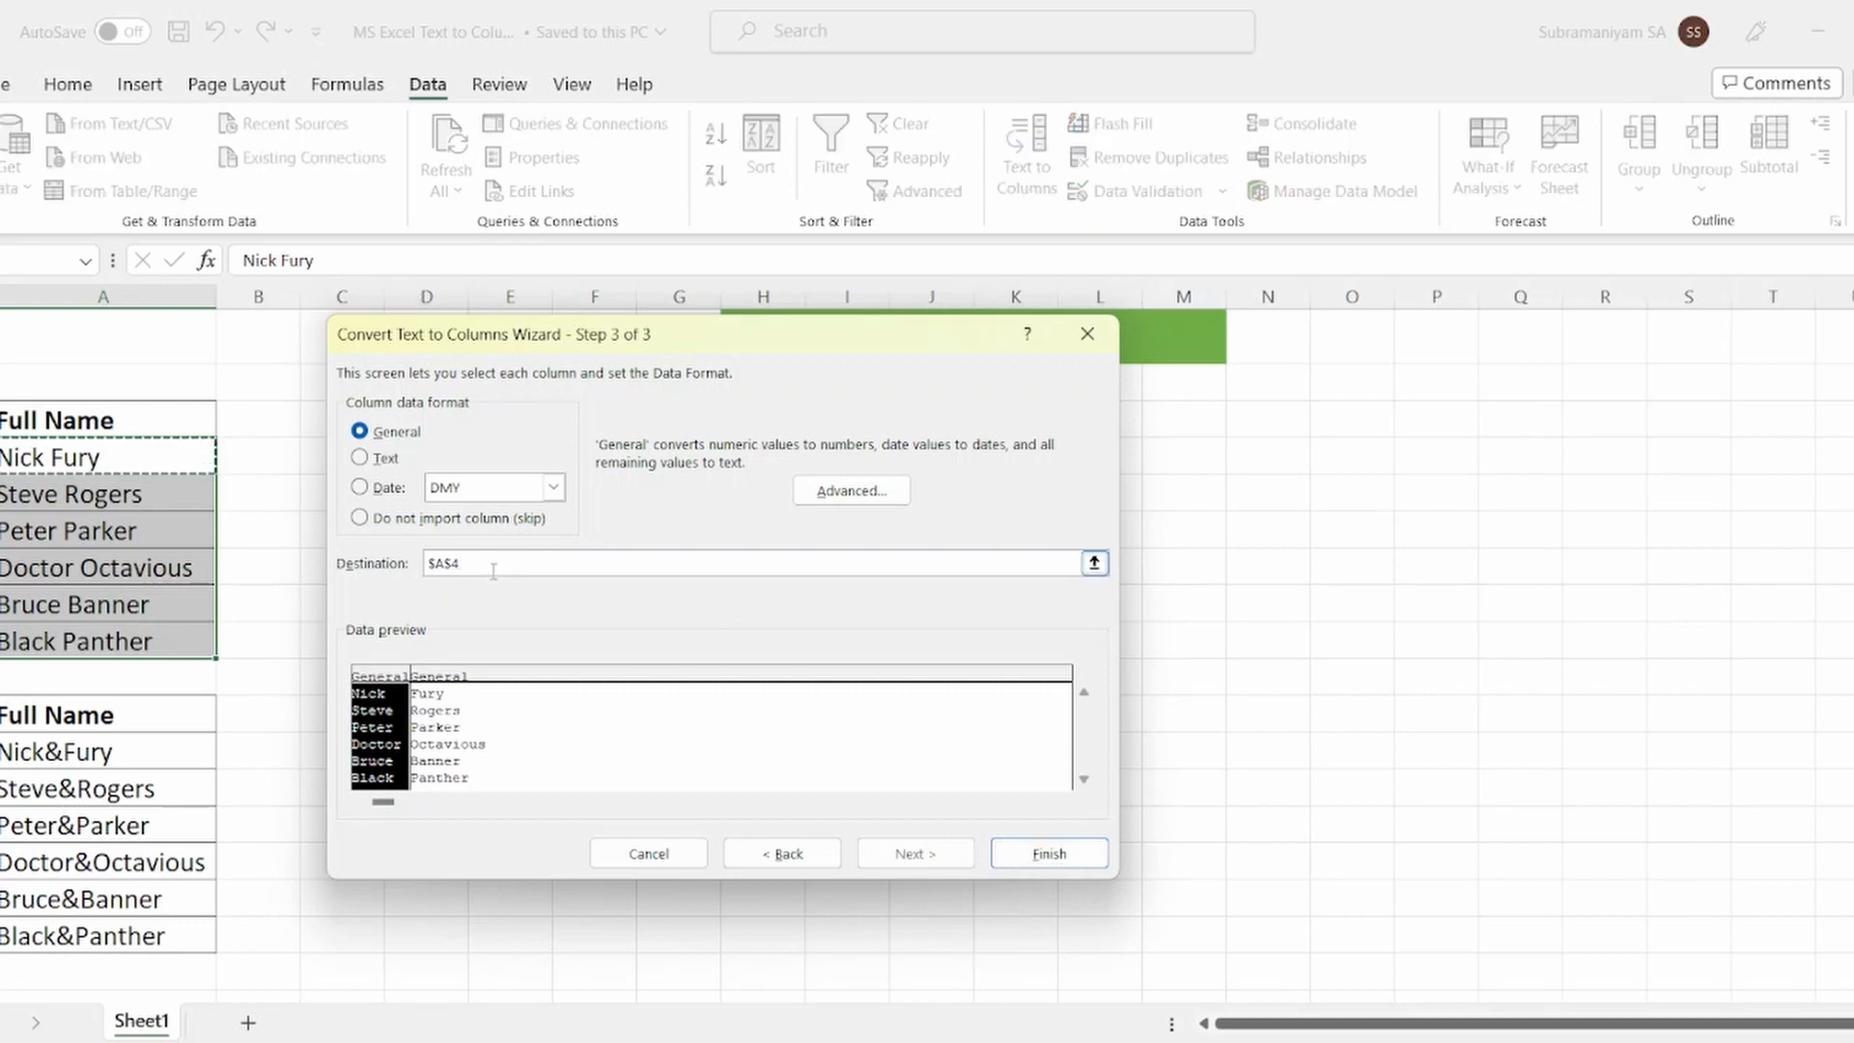
key("Right")
key("Right")
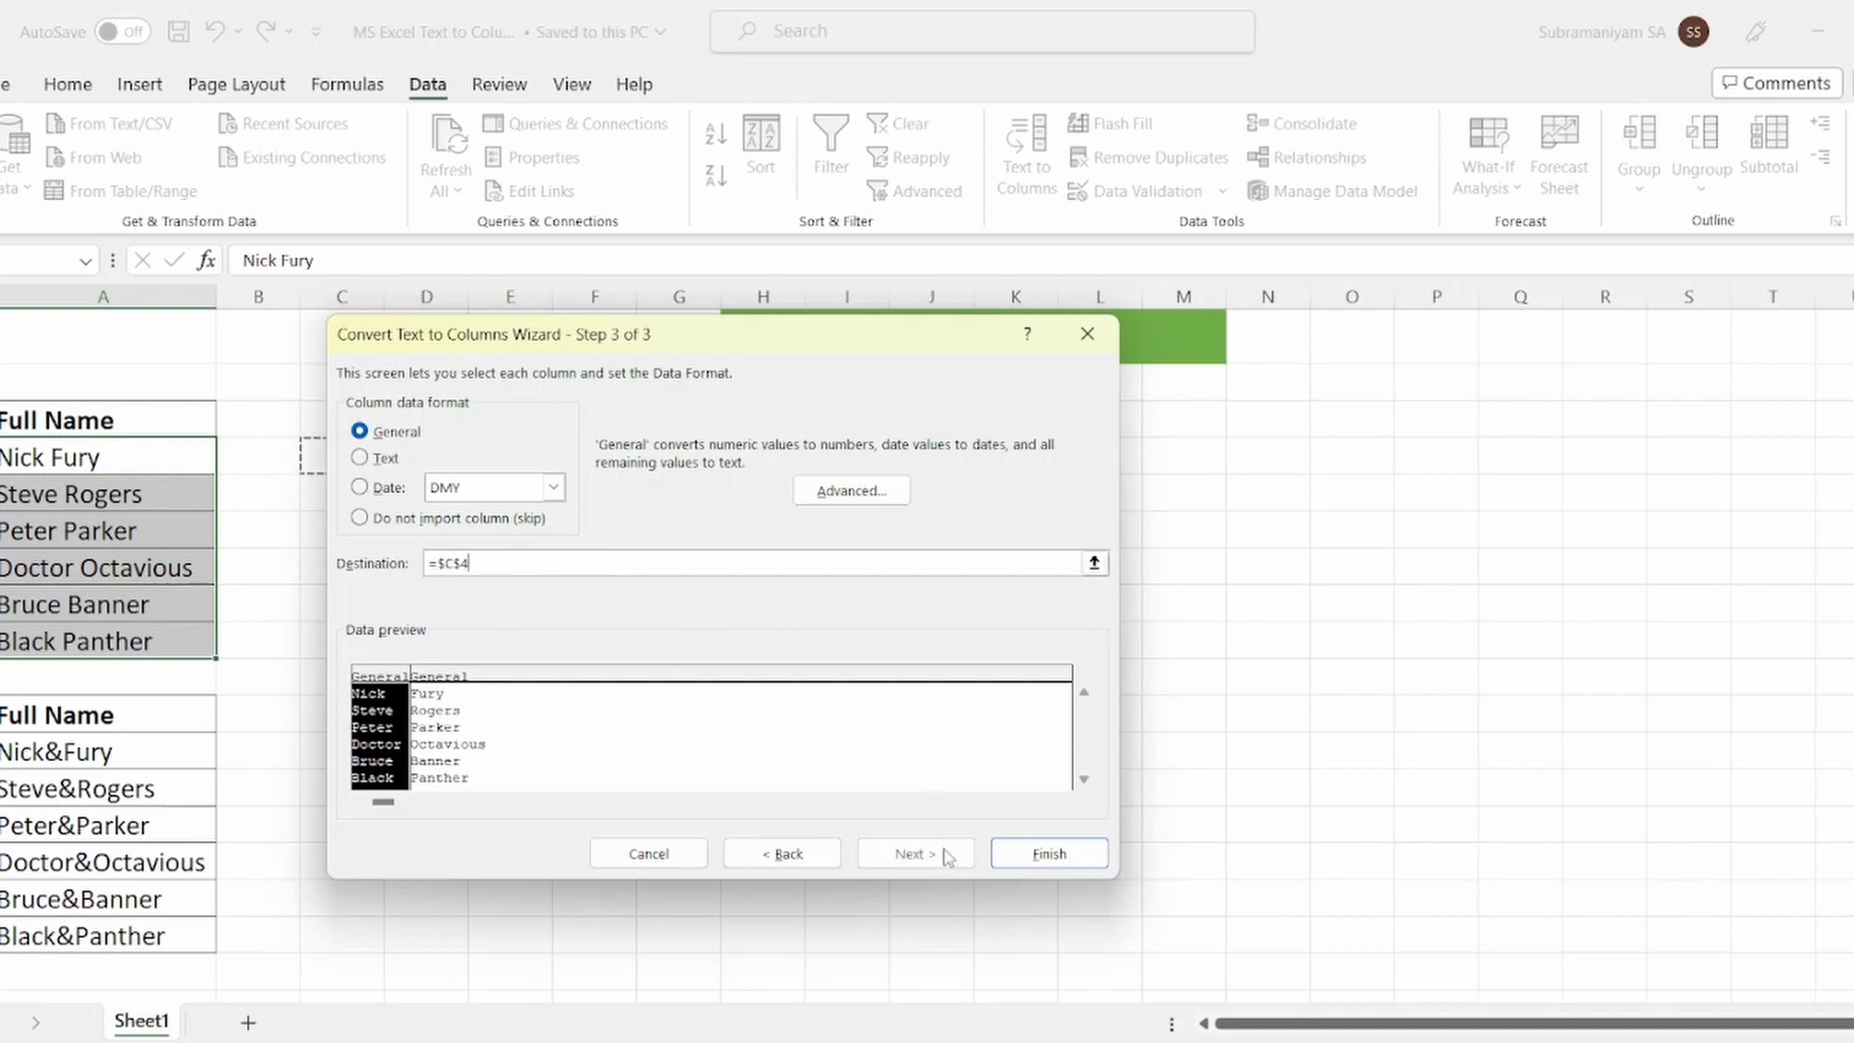
left_click(1051, 856)
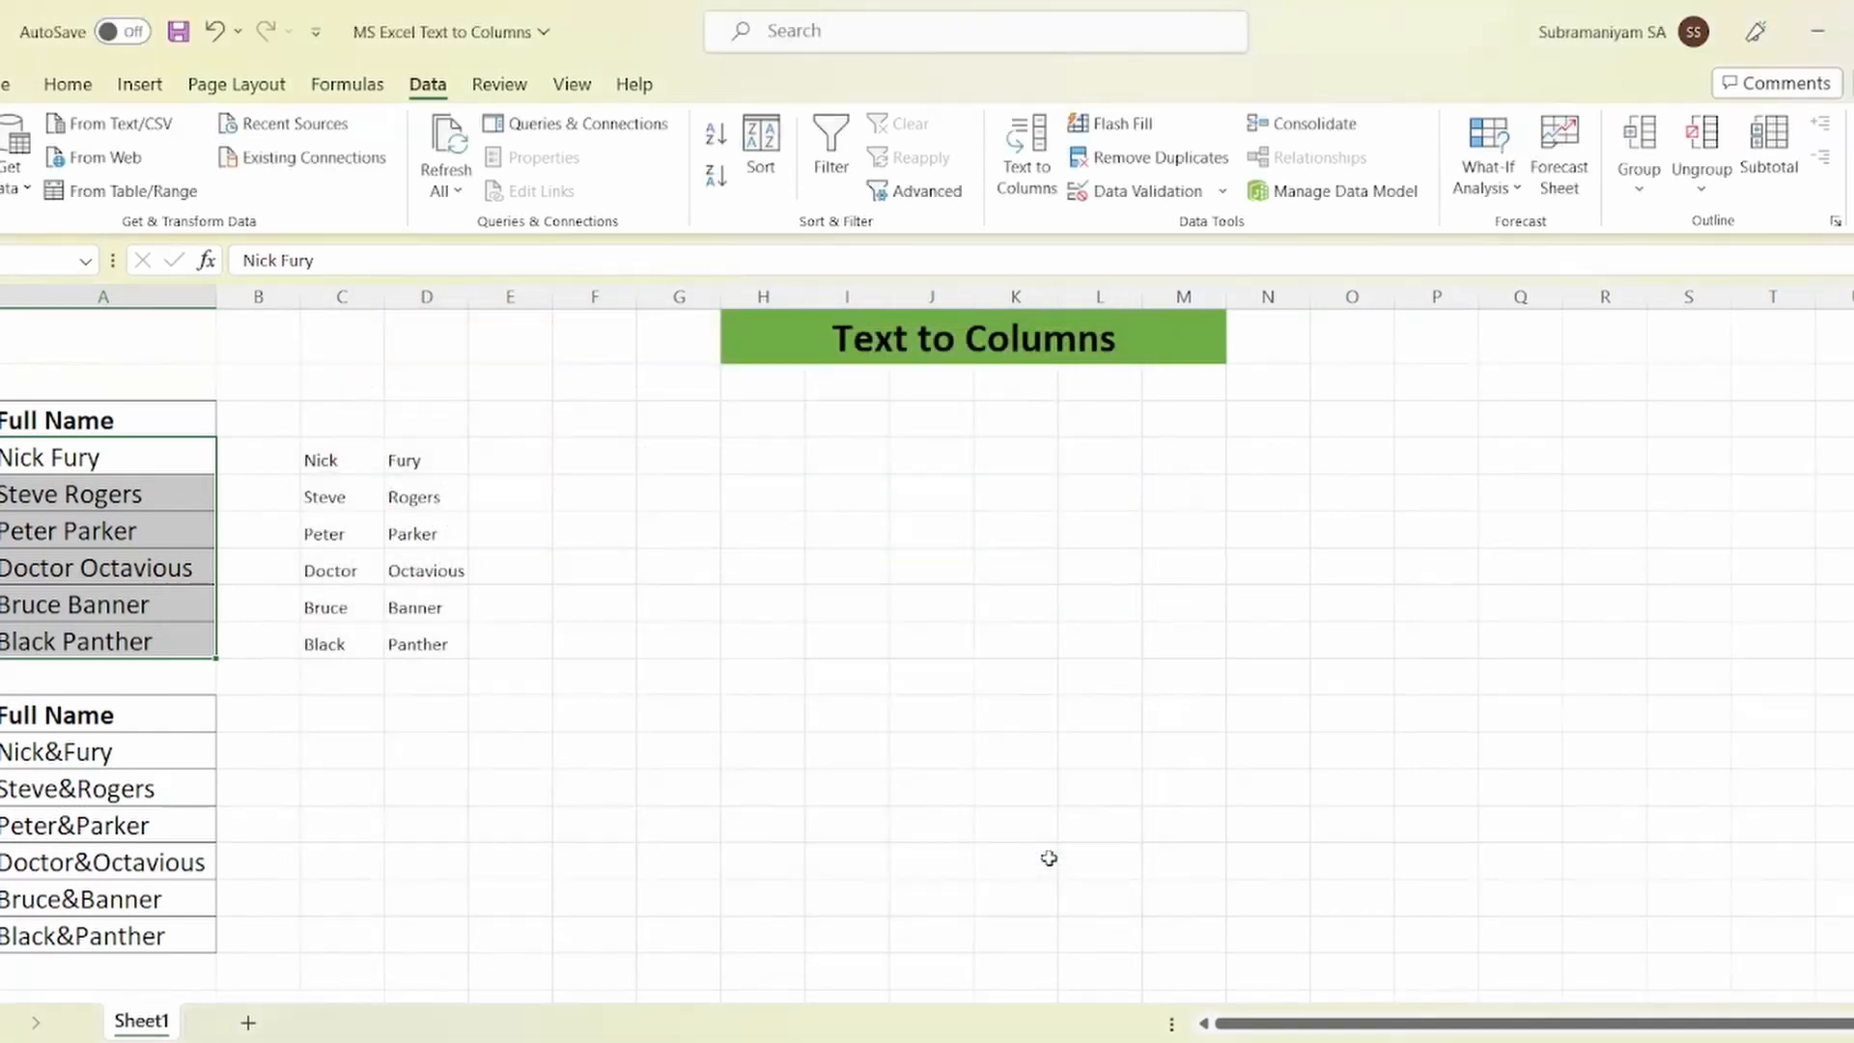
left_click(343, 467)
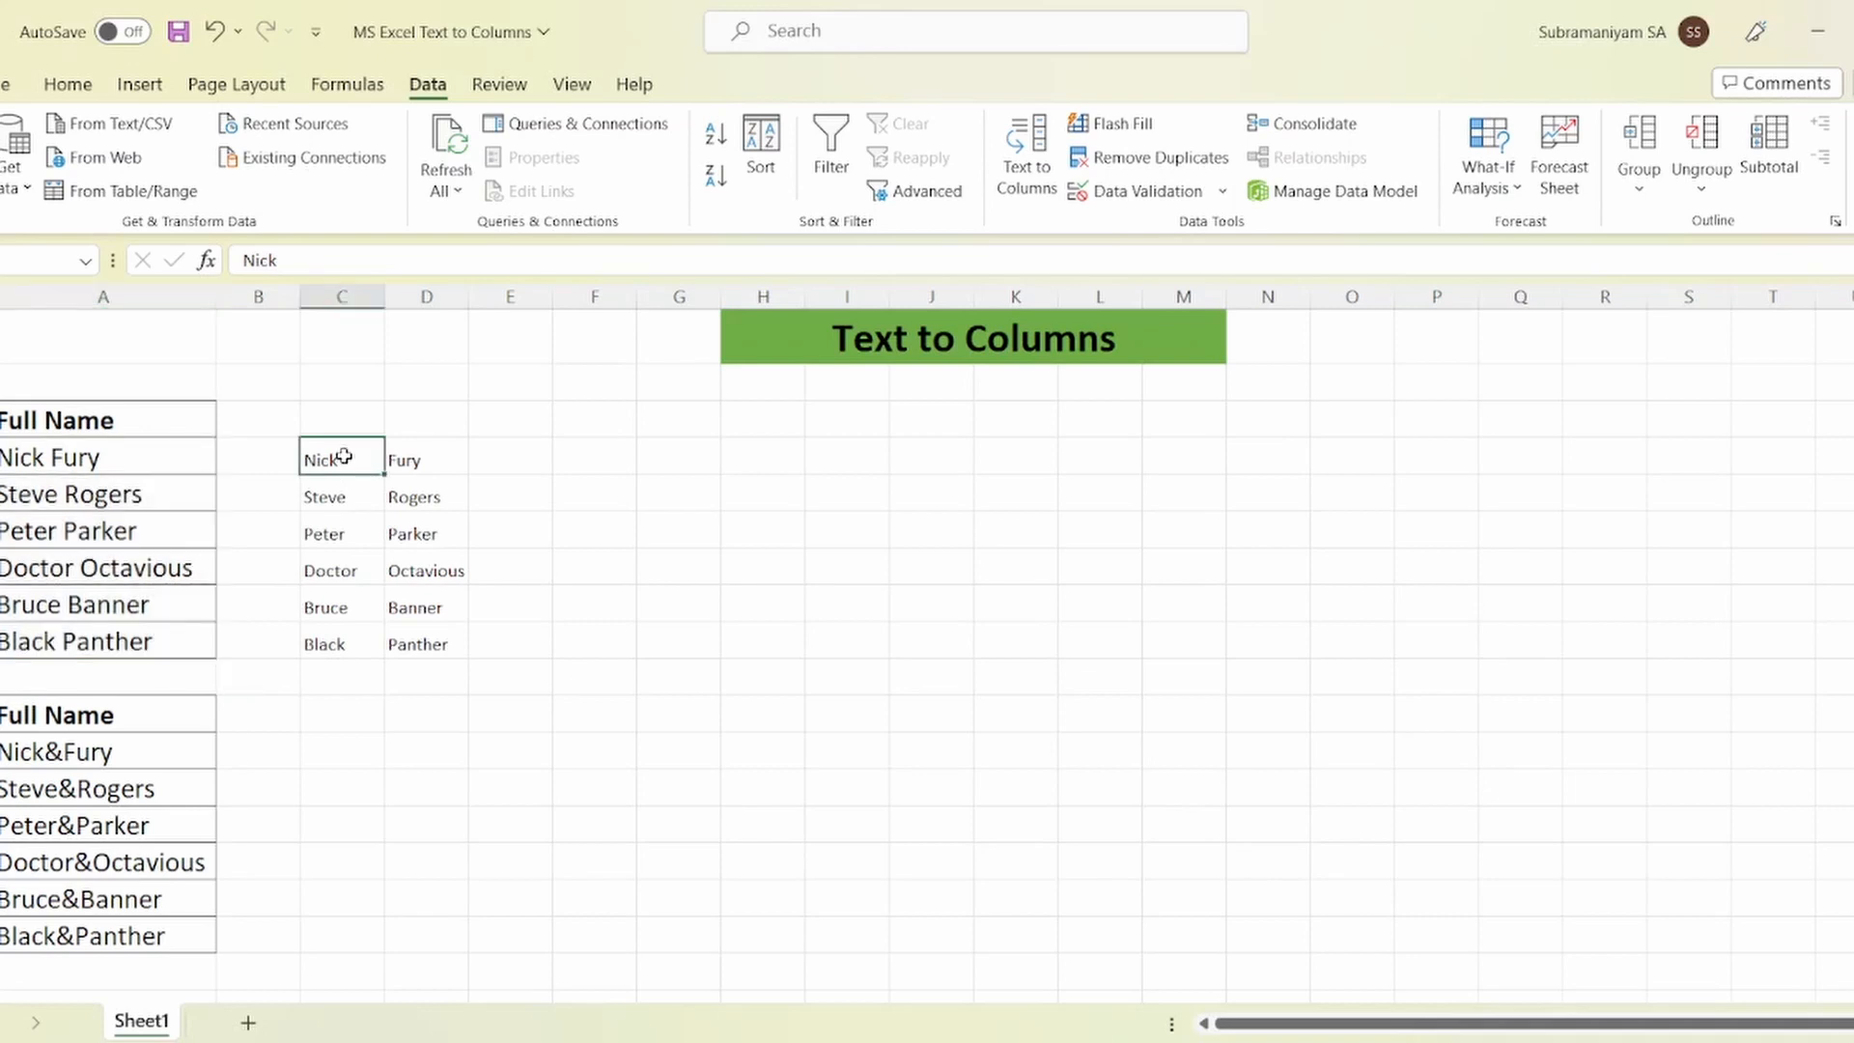
left_click(432, 463)
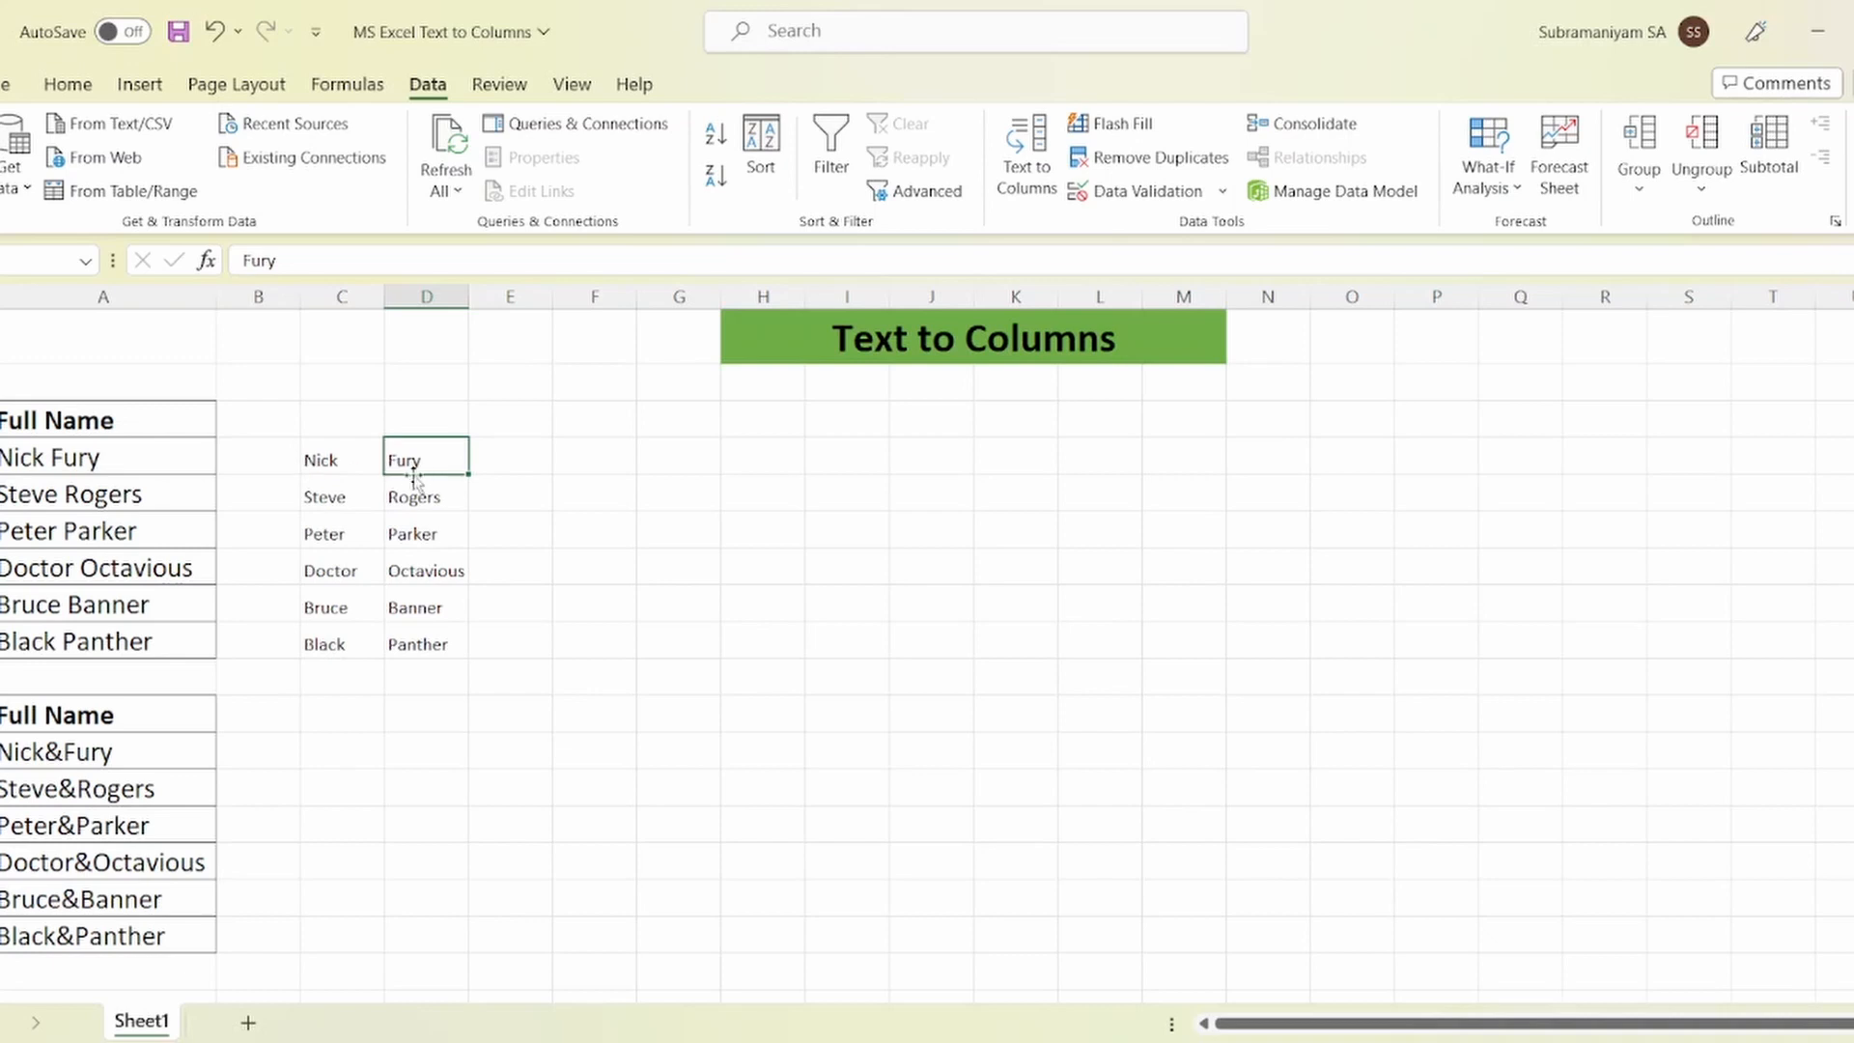
left_click_drag(350, 462, 400, 642)
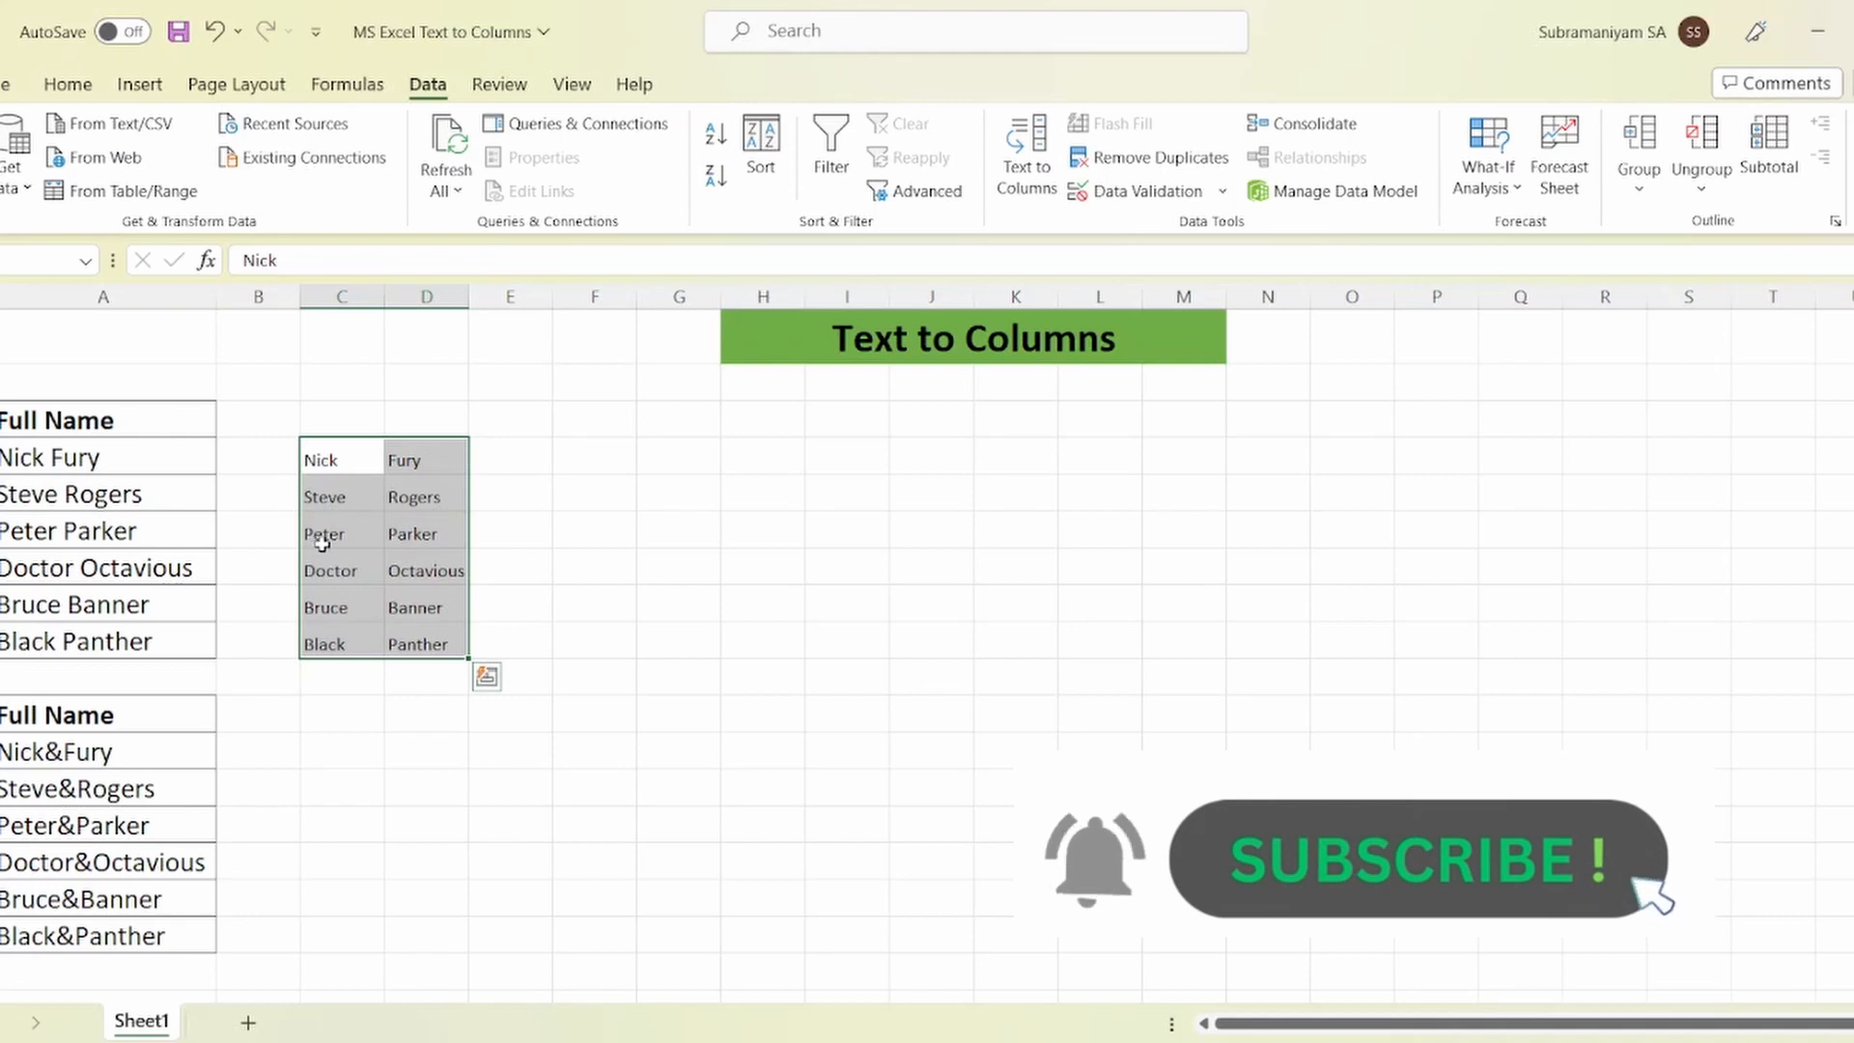
left_click(429, 536)
left_click(360, 563)
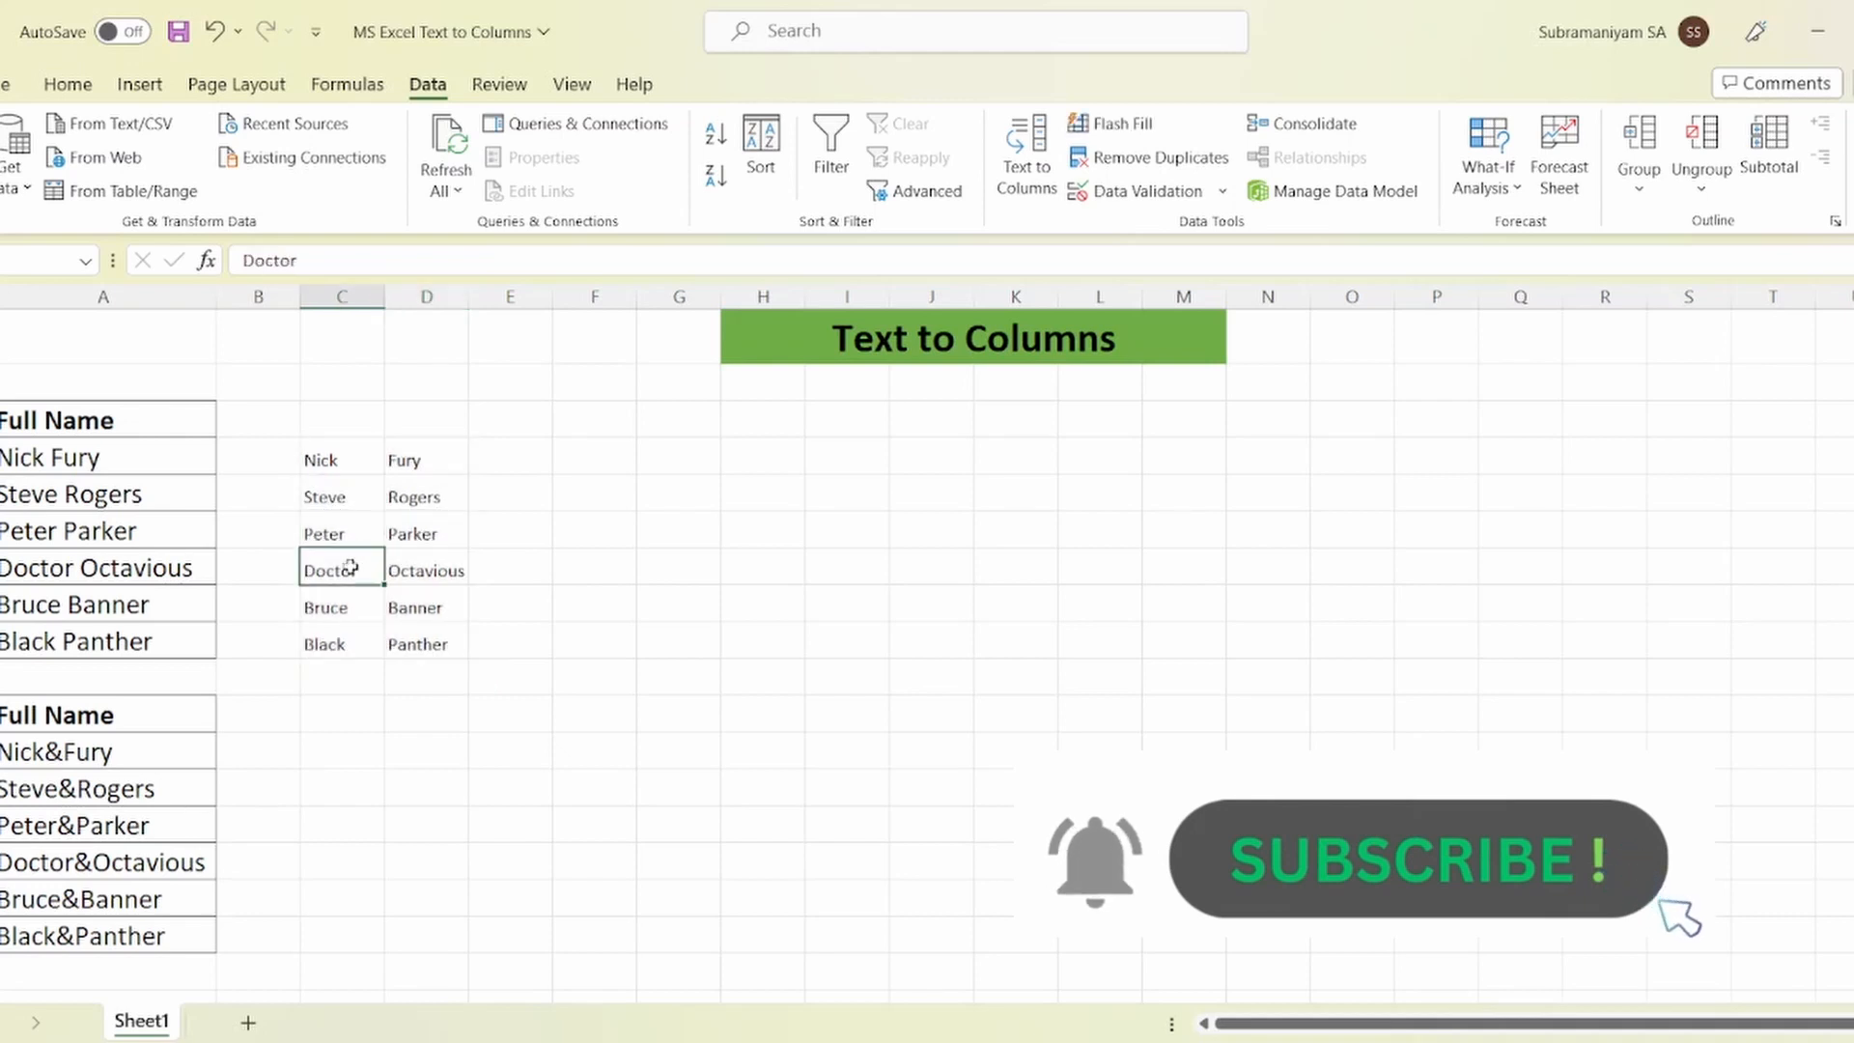
left_click(432, 571)
left_click(333, 609)
left_click(403, 609)
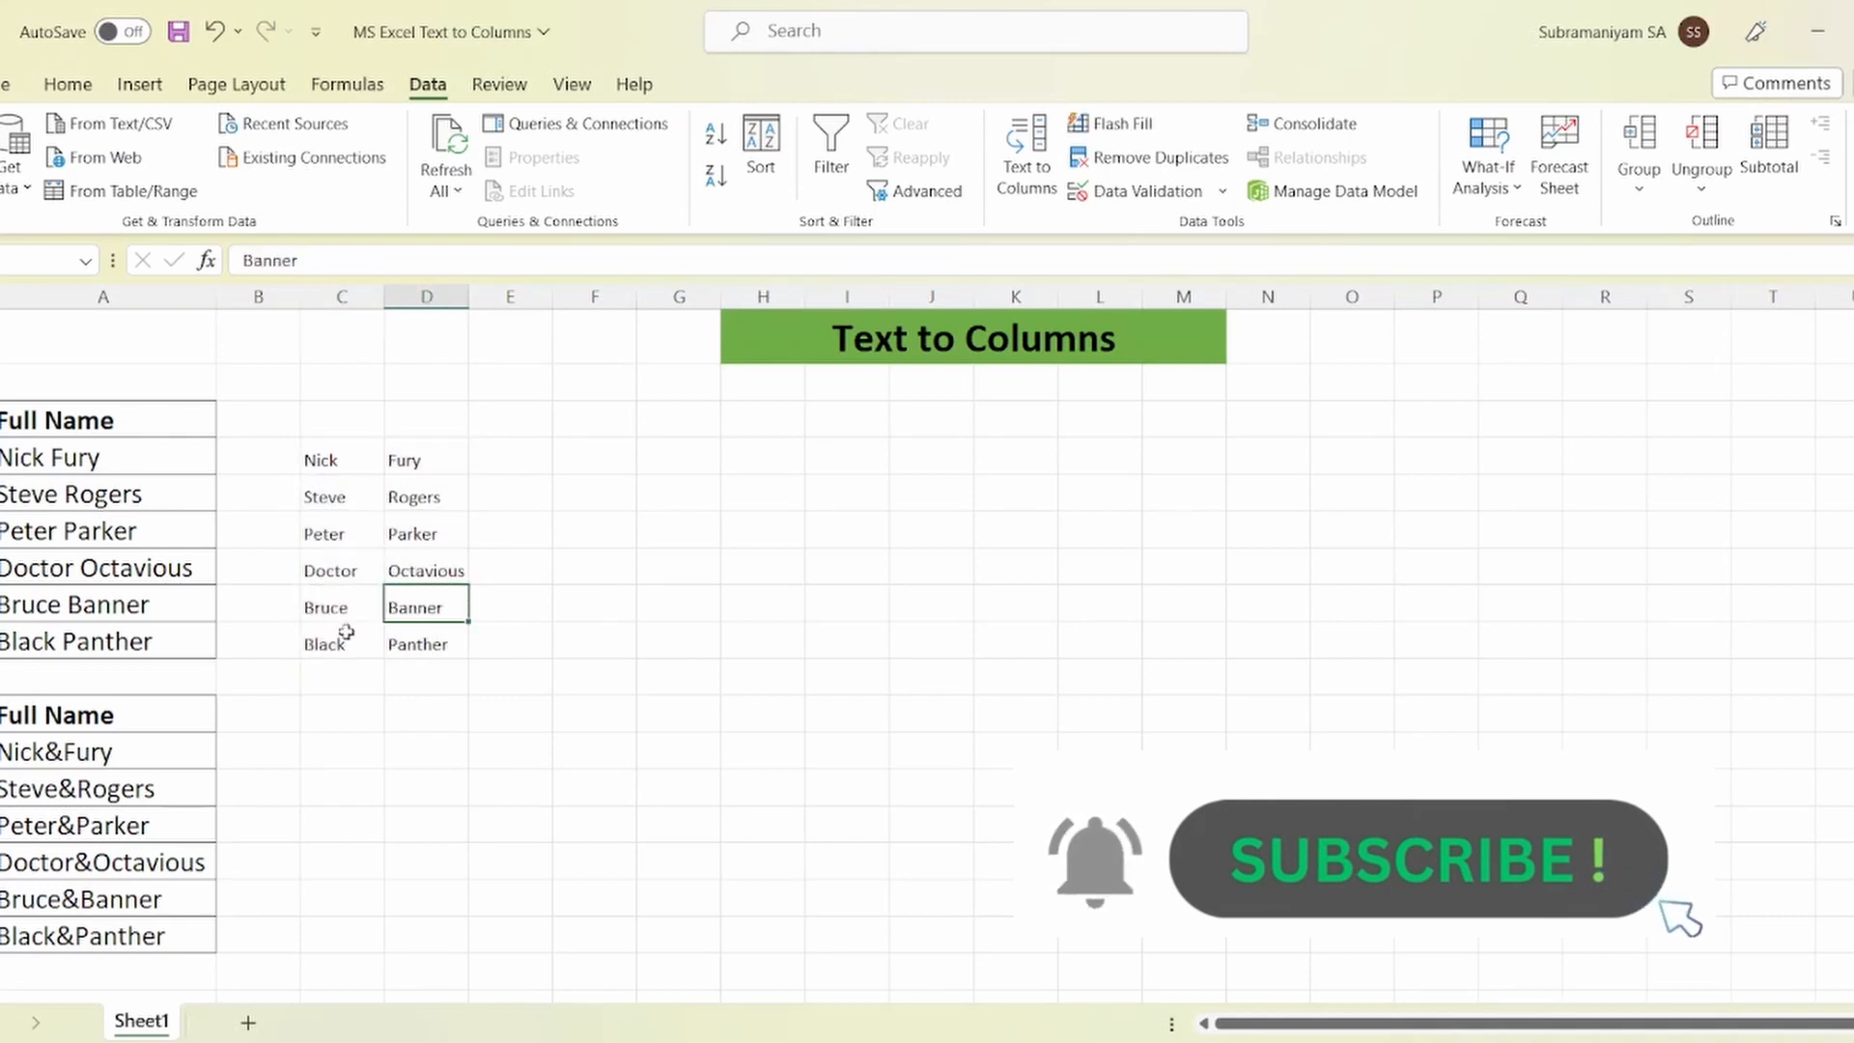
left_click(327, 644)
left_click(426, 648)
left_click(560, 647)
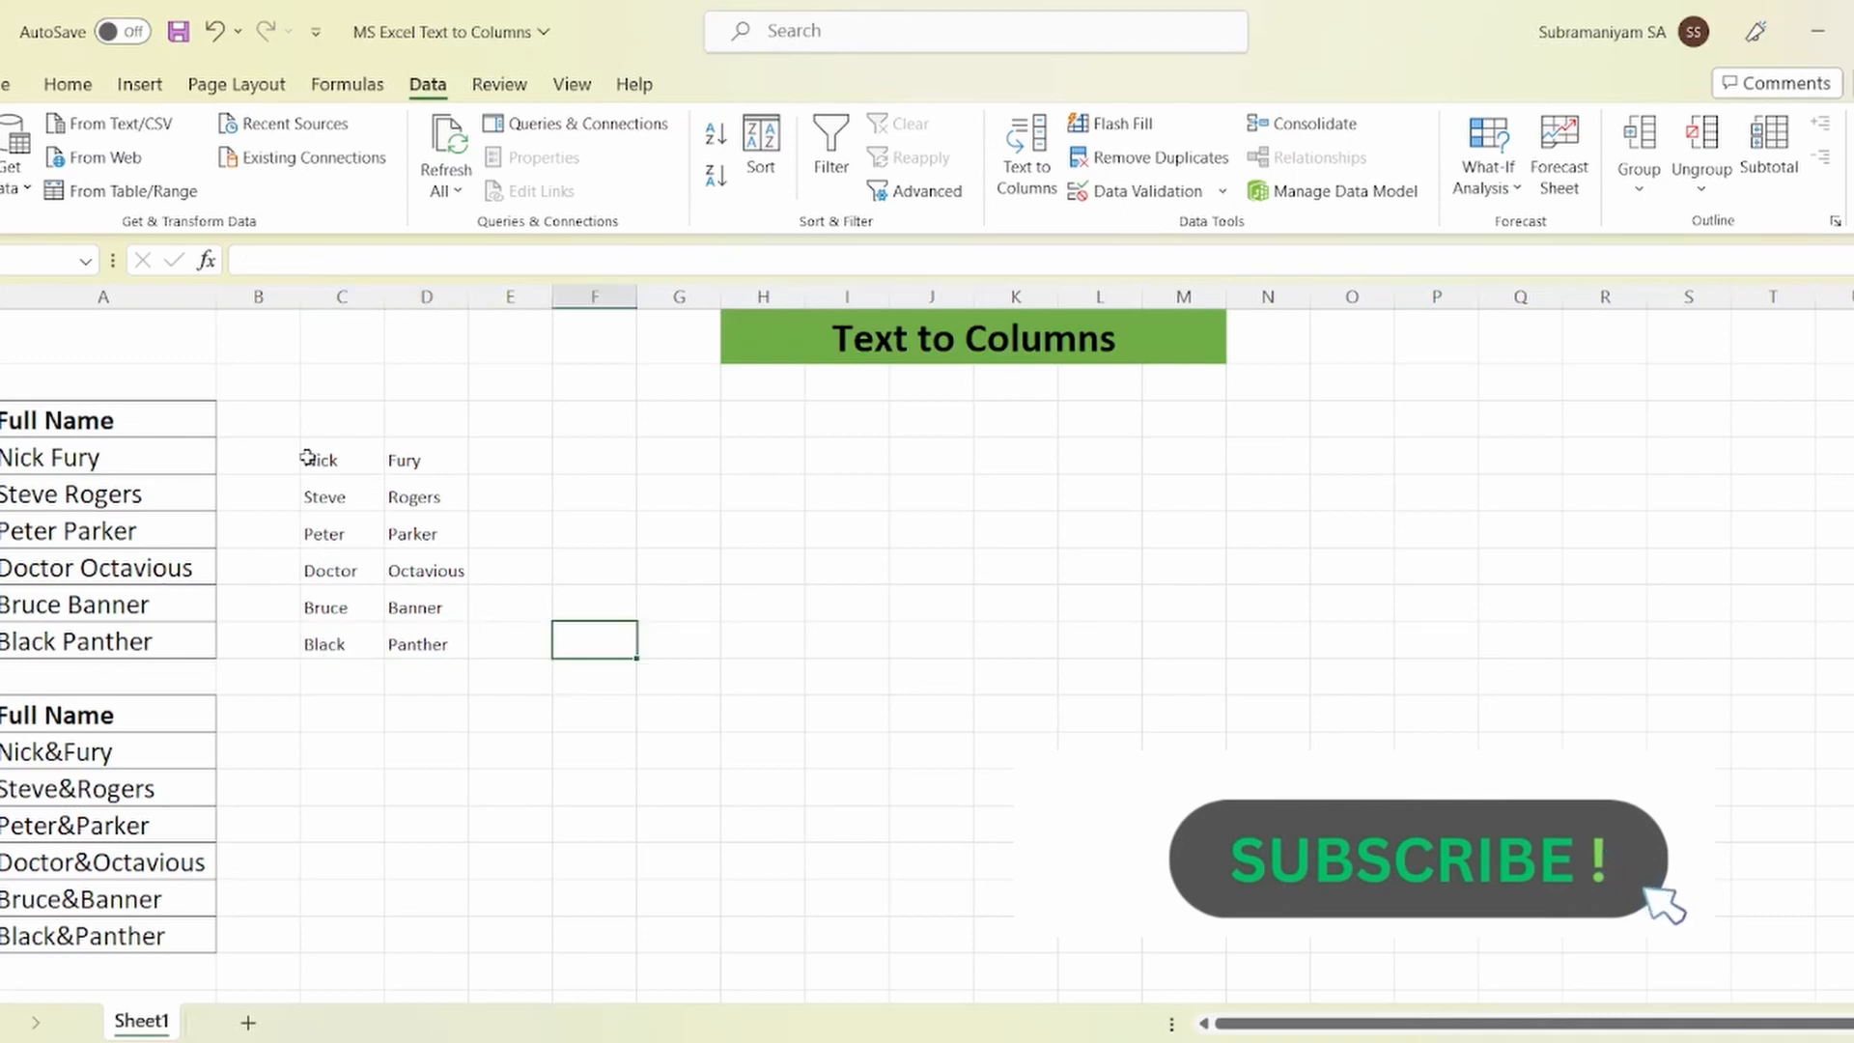
left_click_drag(314, 458, 417, 630)
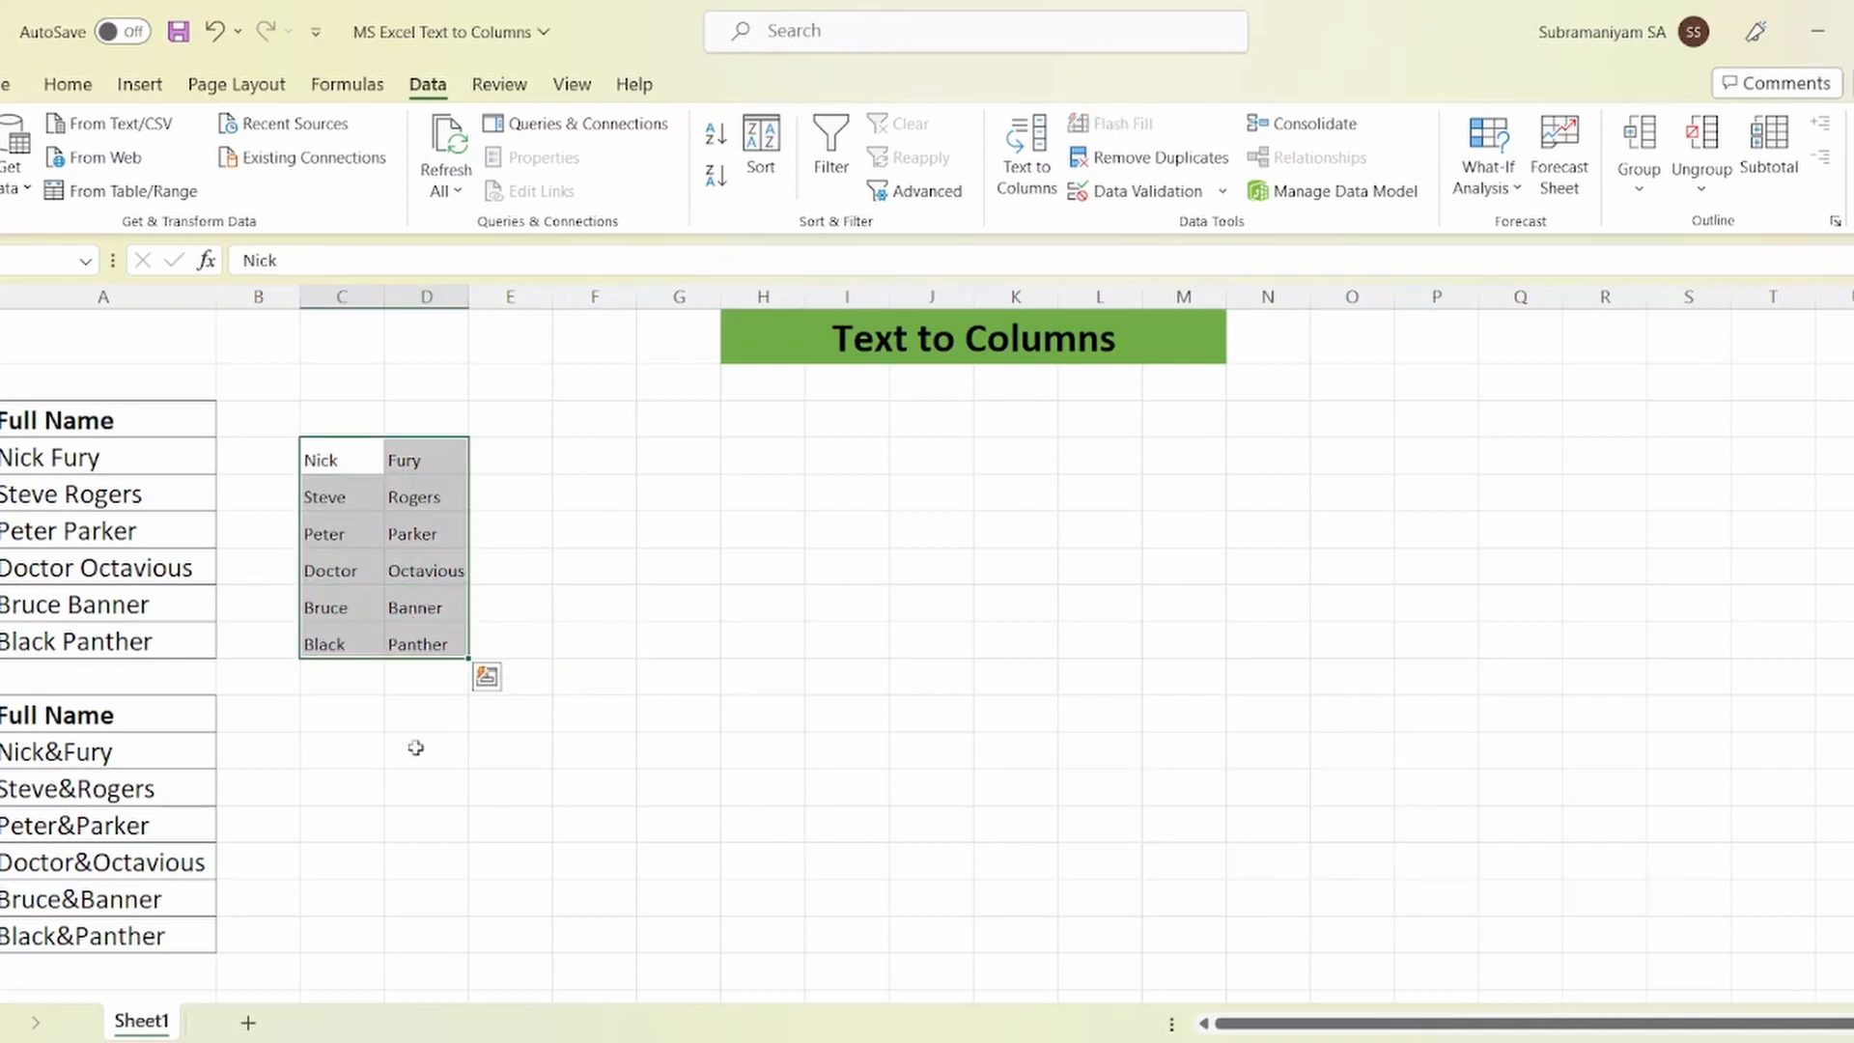
scroll(261, 715, "down", 2)
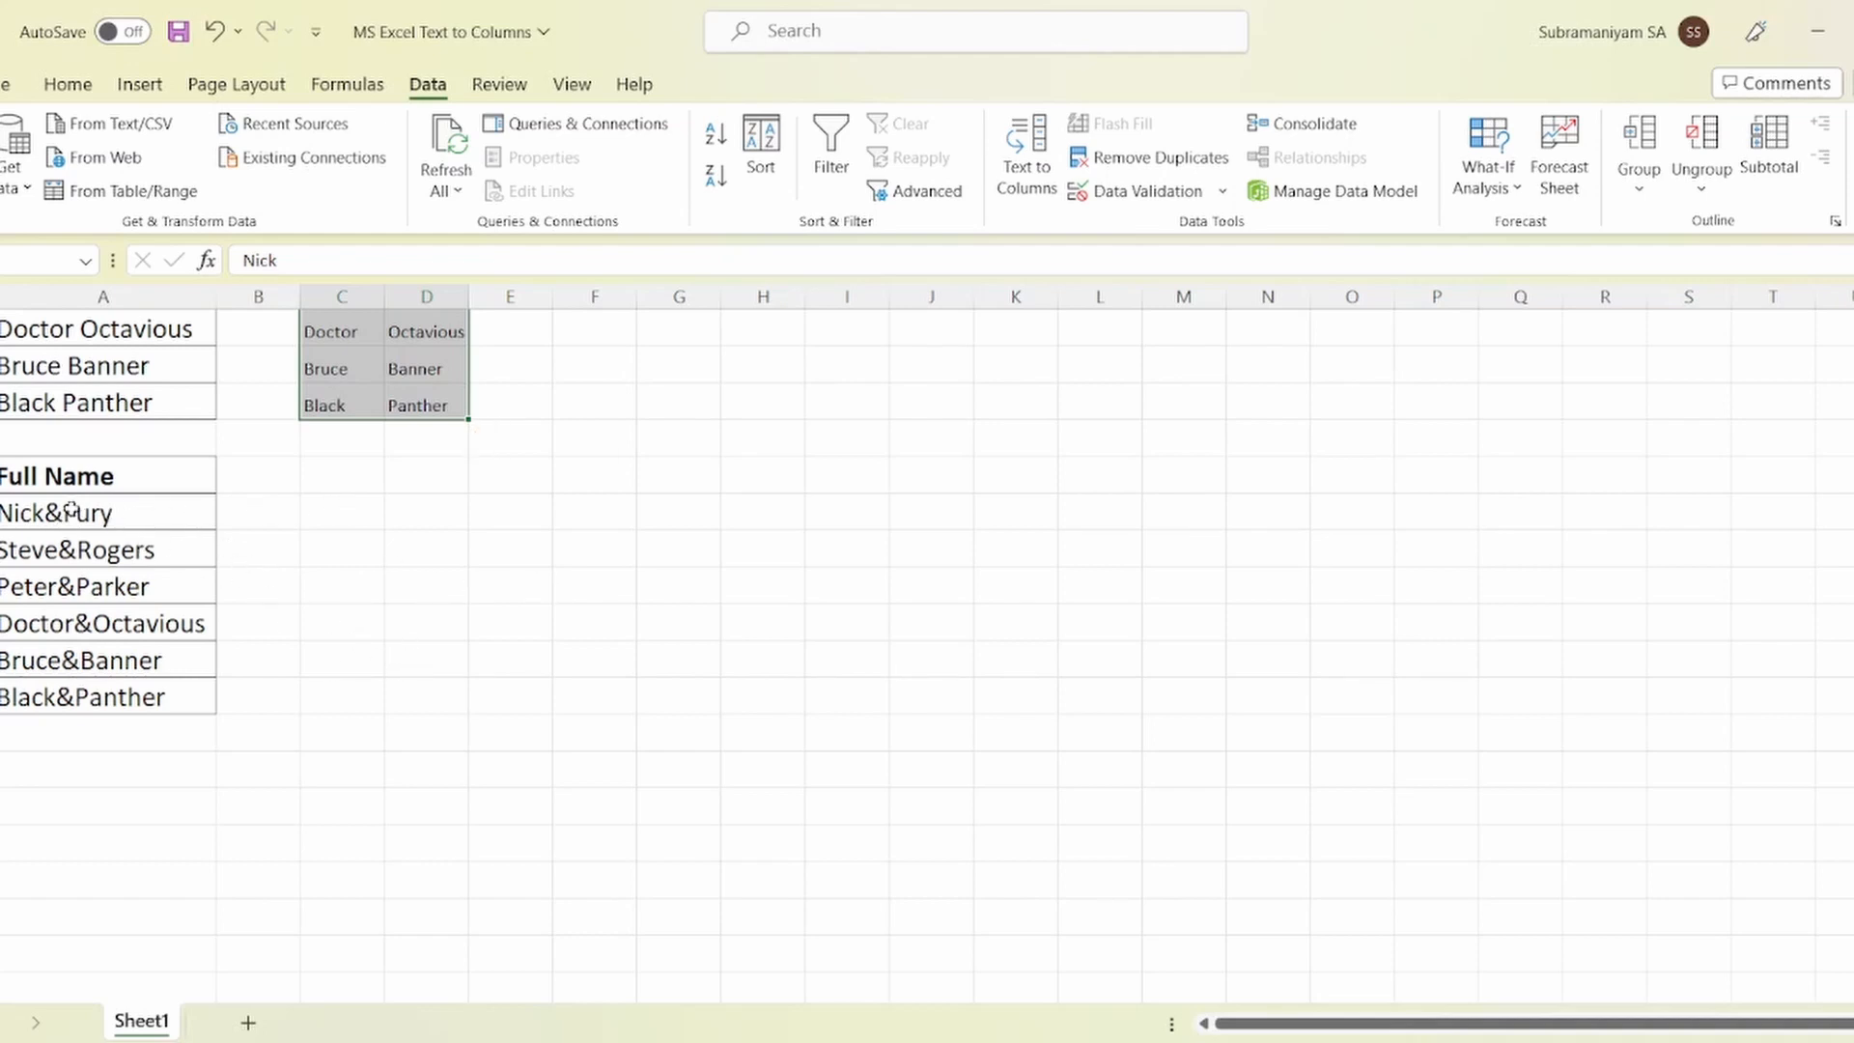
Step: Select the ampersand-joined names A12:A17 (Nick&Fury to Black&Panther) and start Text to Columns
left_click_drag(93, 515, 87, 697)
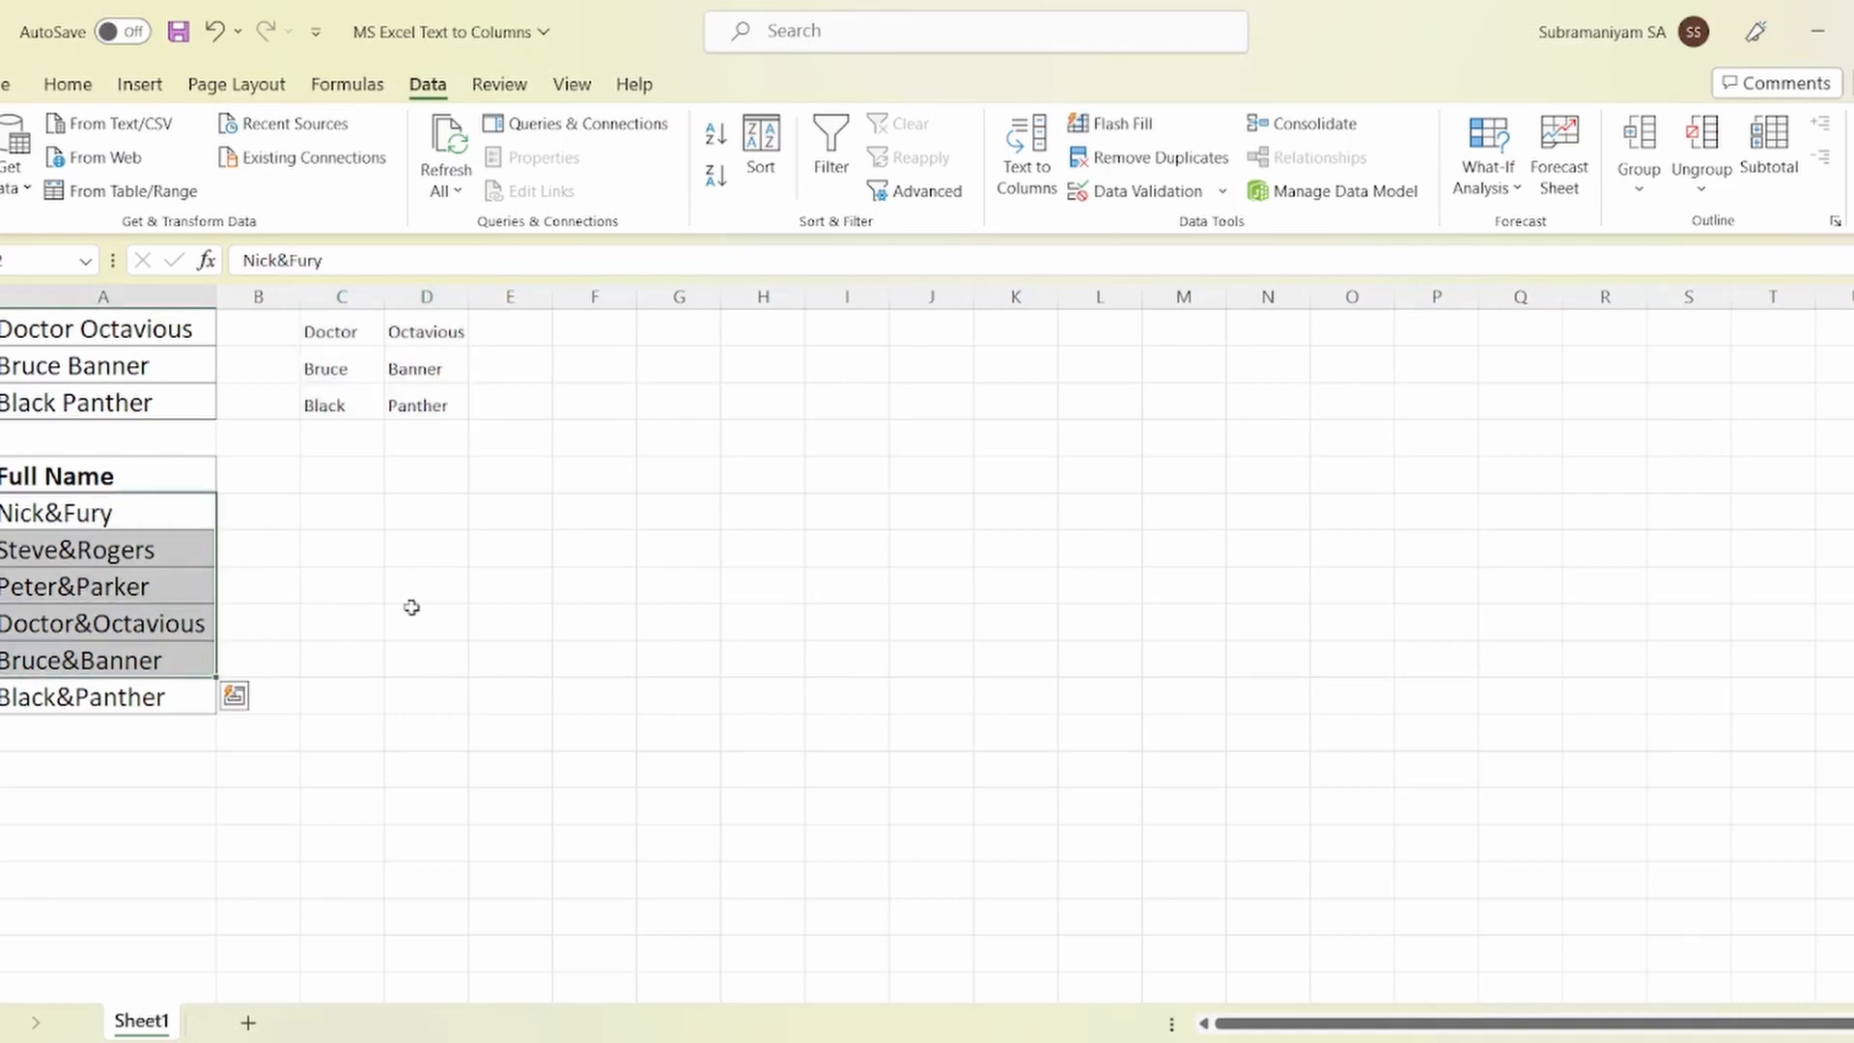
left_click(410, 608)
left_click_drag(99, 513, 101, 693)
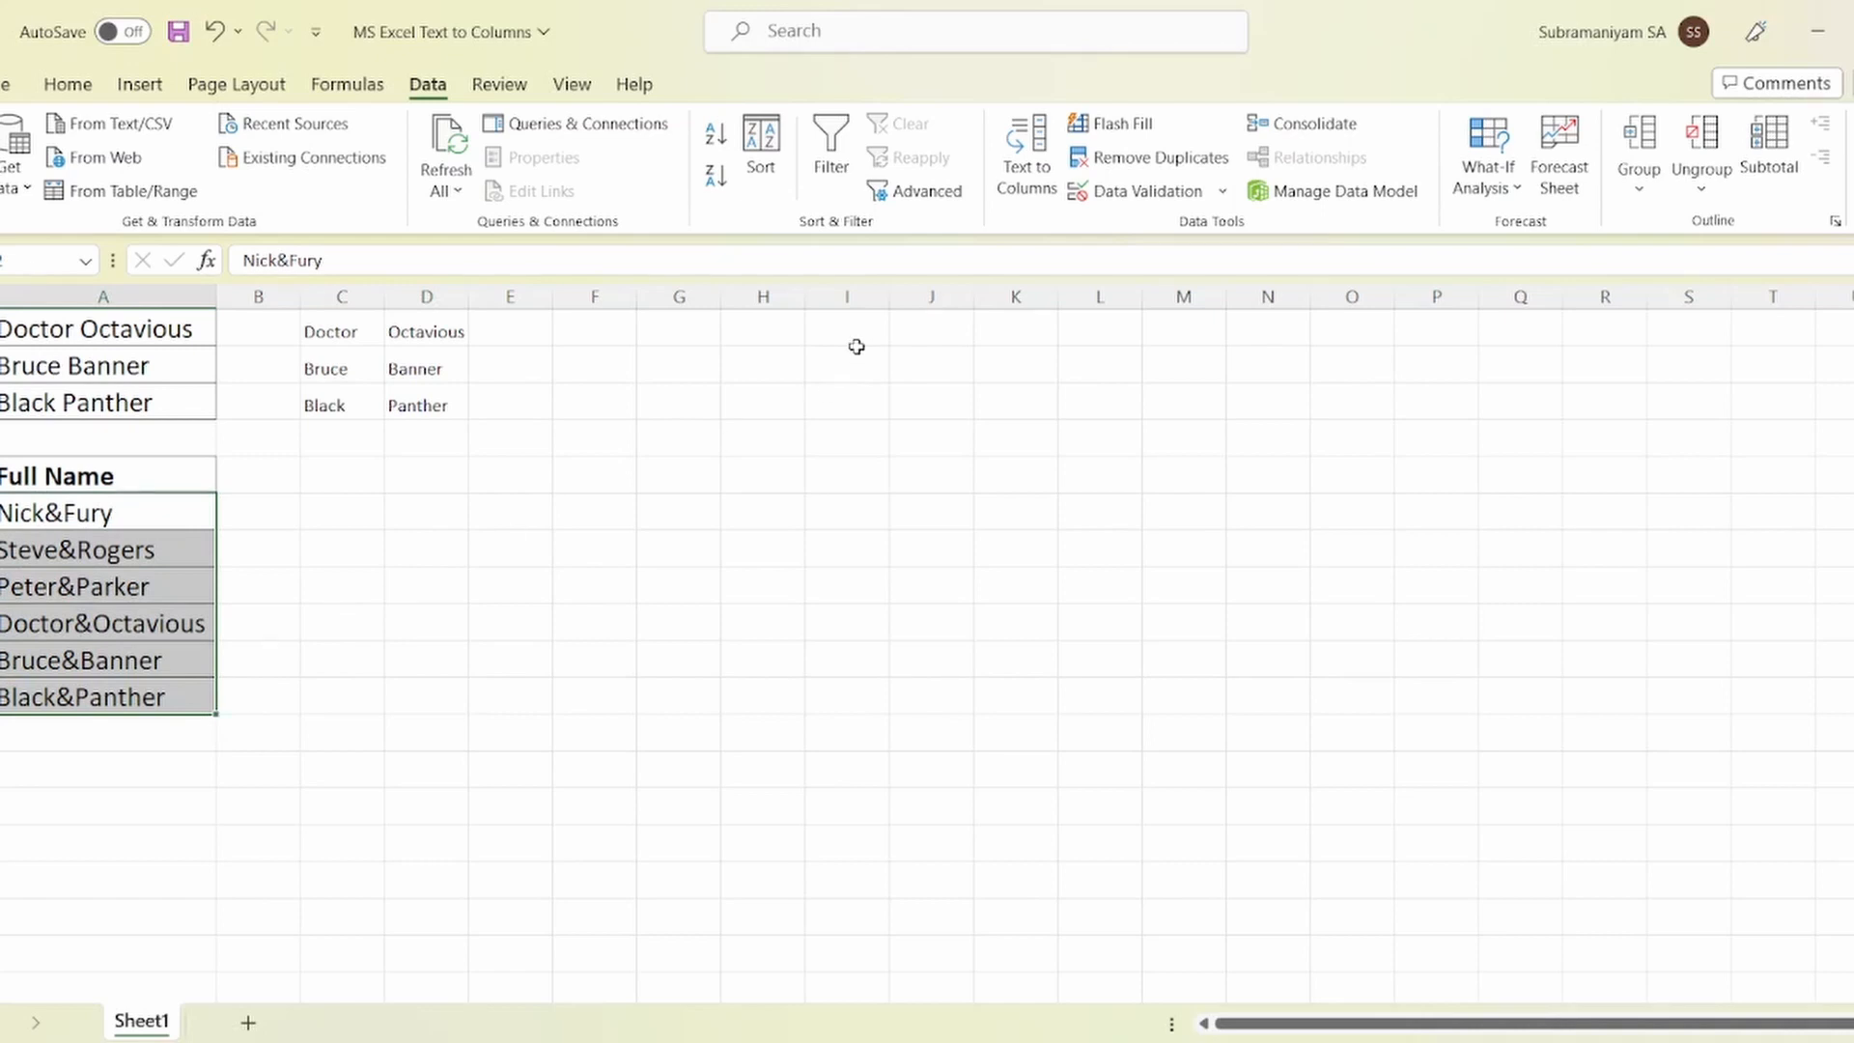
left_click(1028, 164)
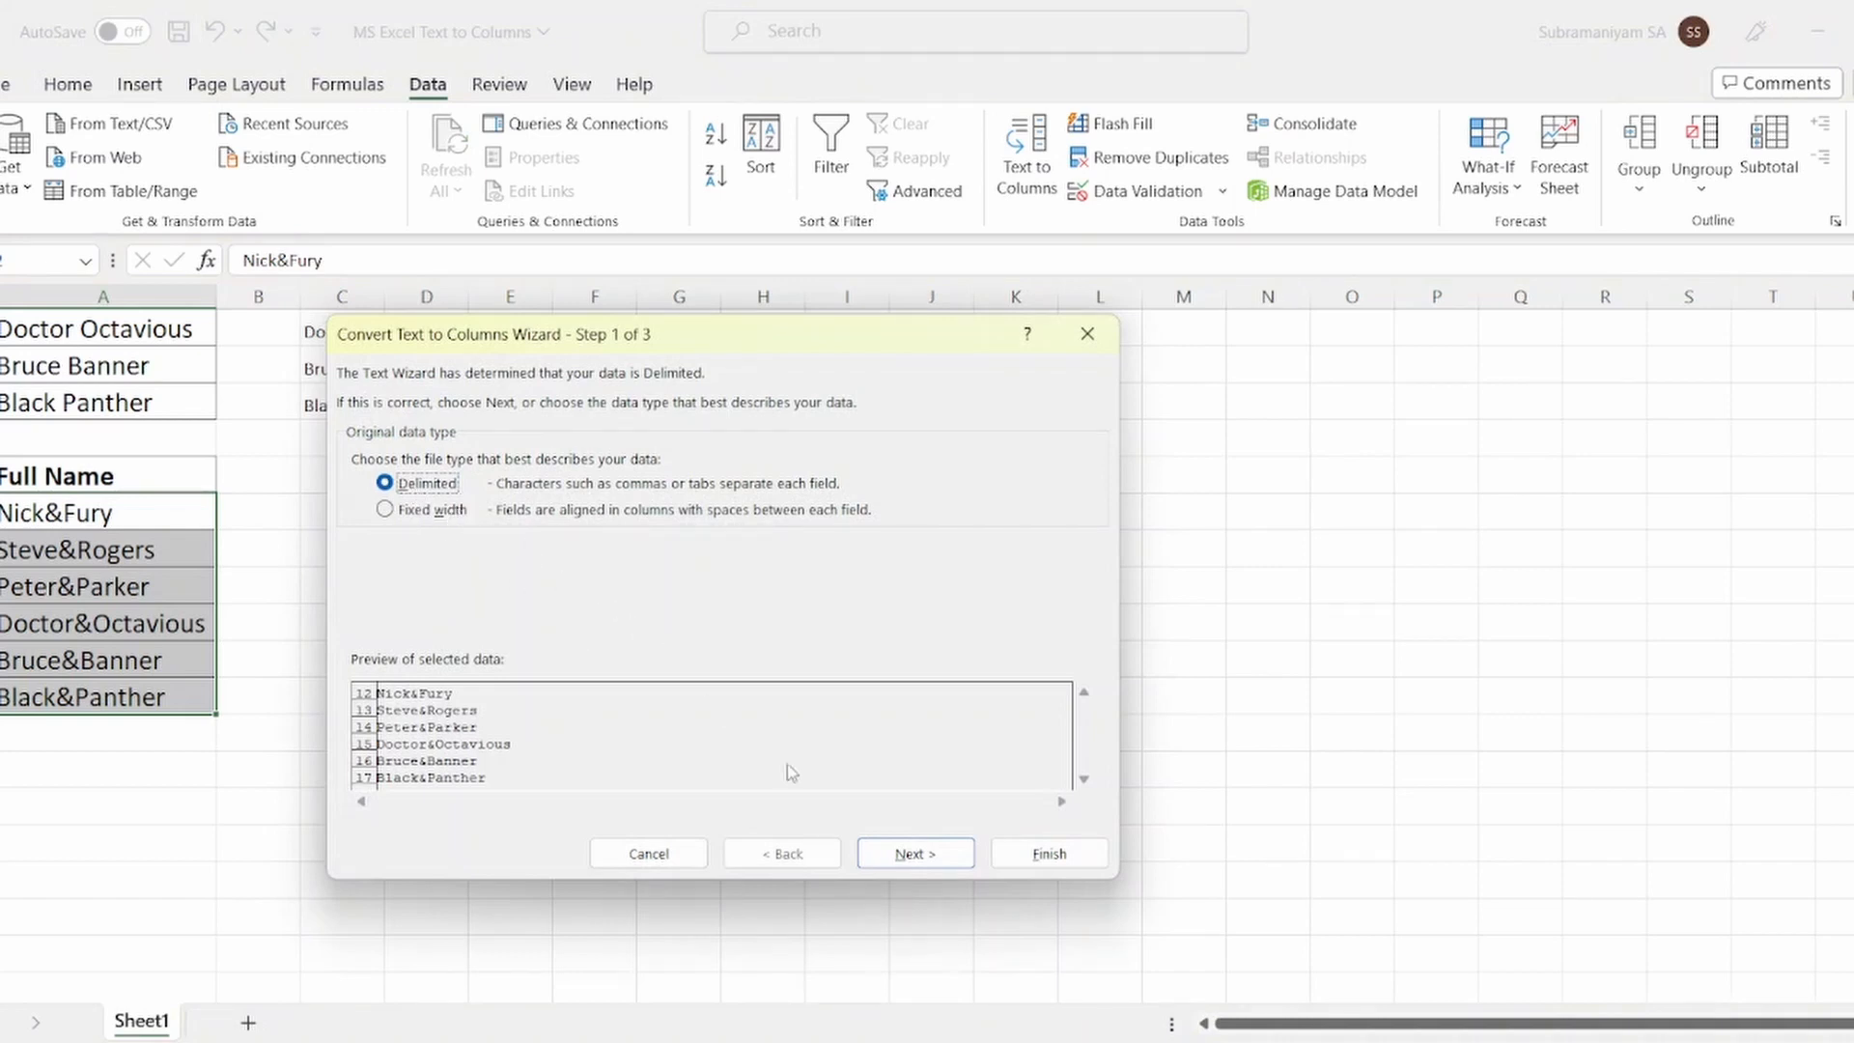
Step: Choose Delimited, untick Space, and set & as the Other delimiter before continuing
left_click(944, 859)
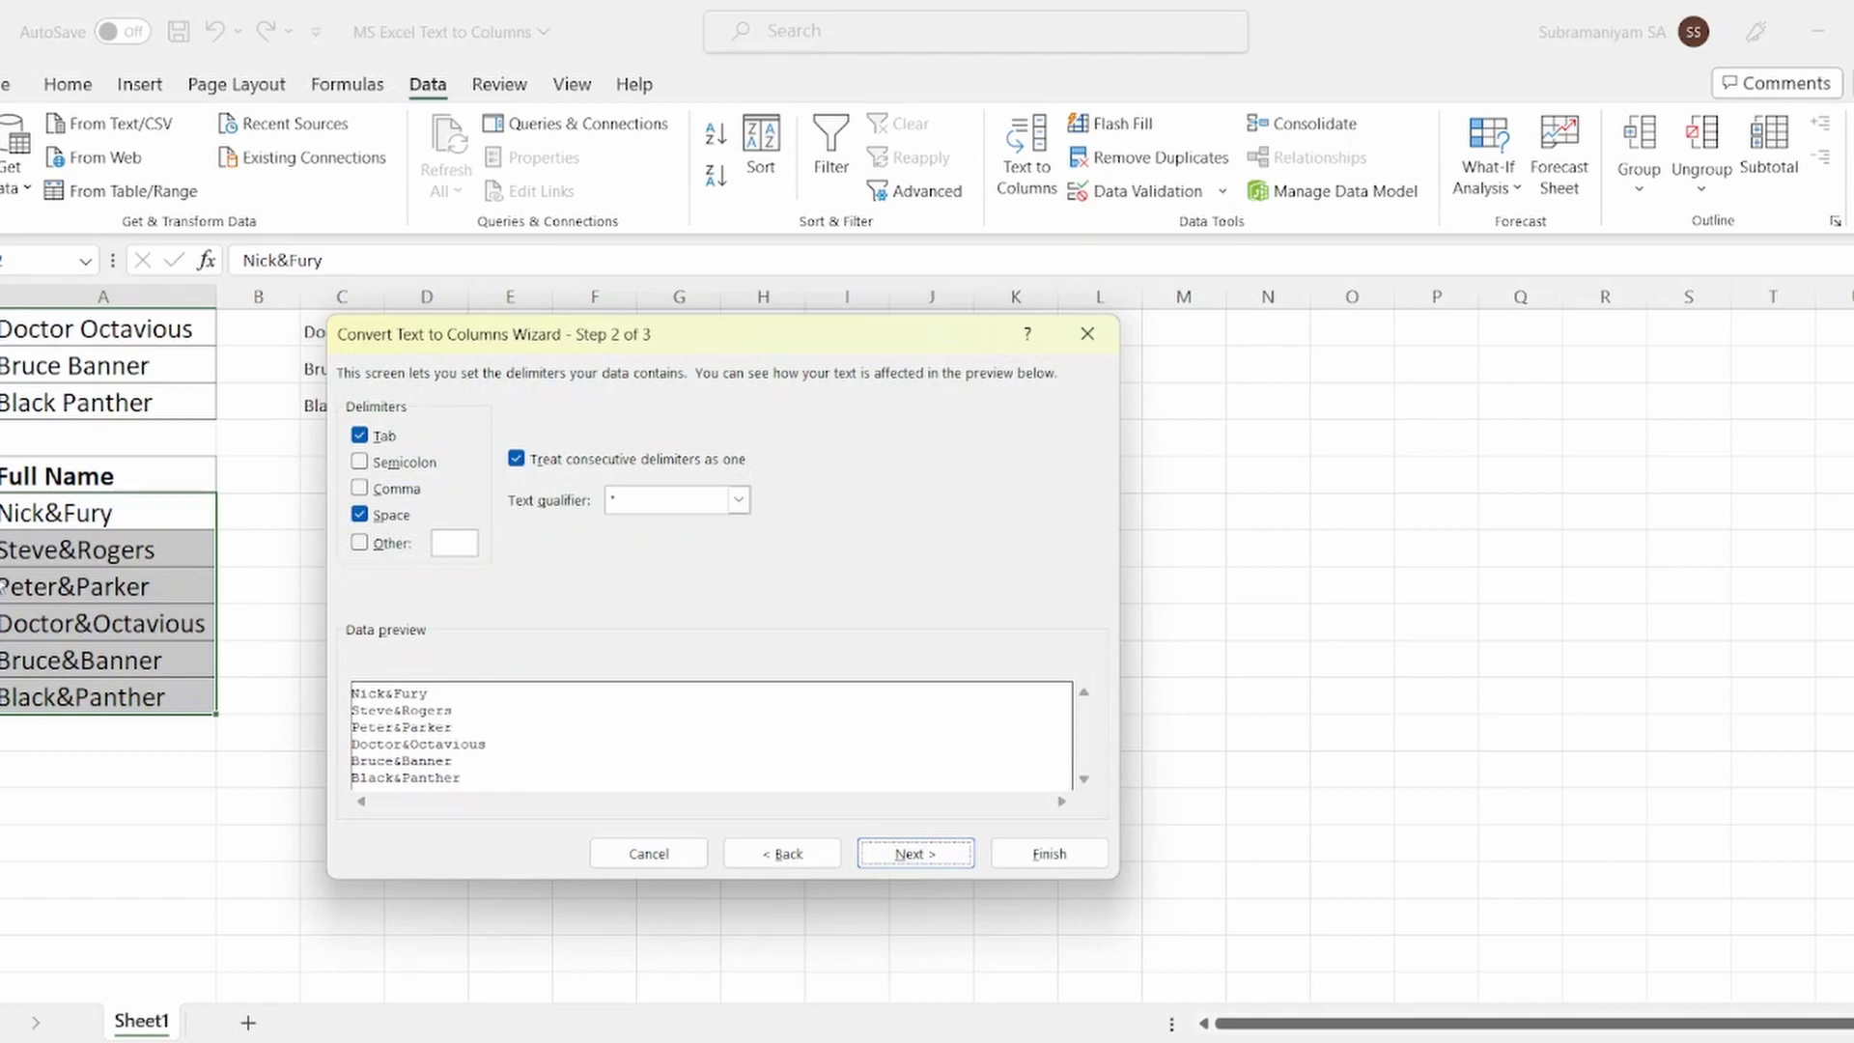
left_click(360, 516)
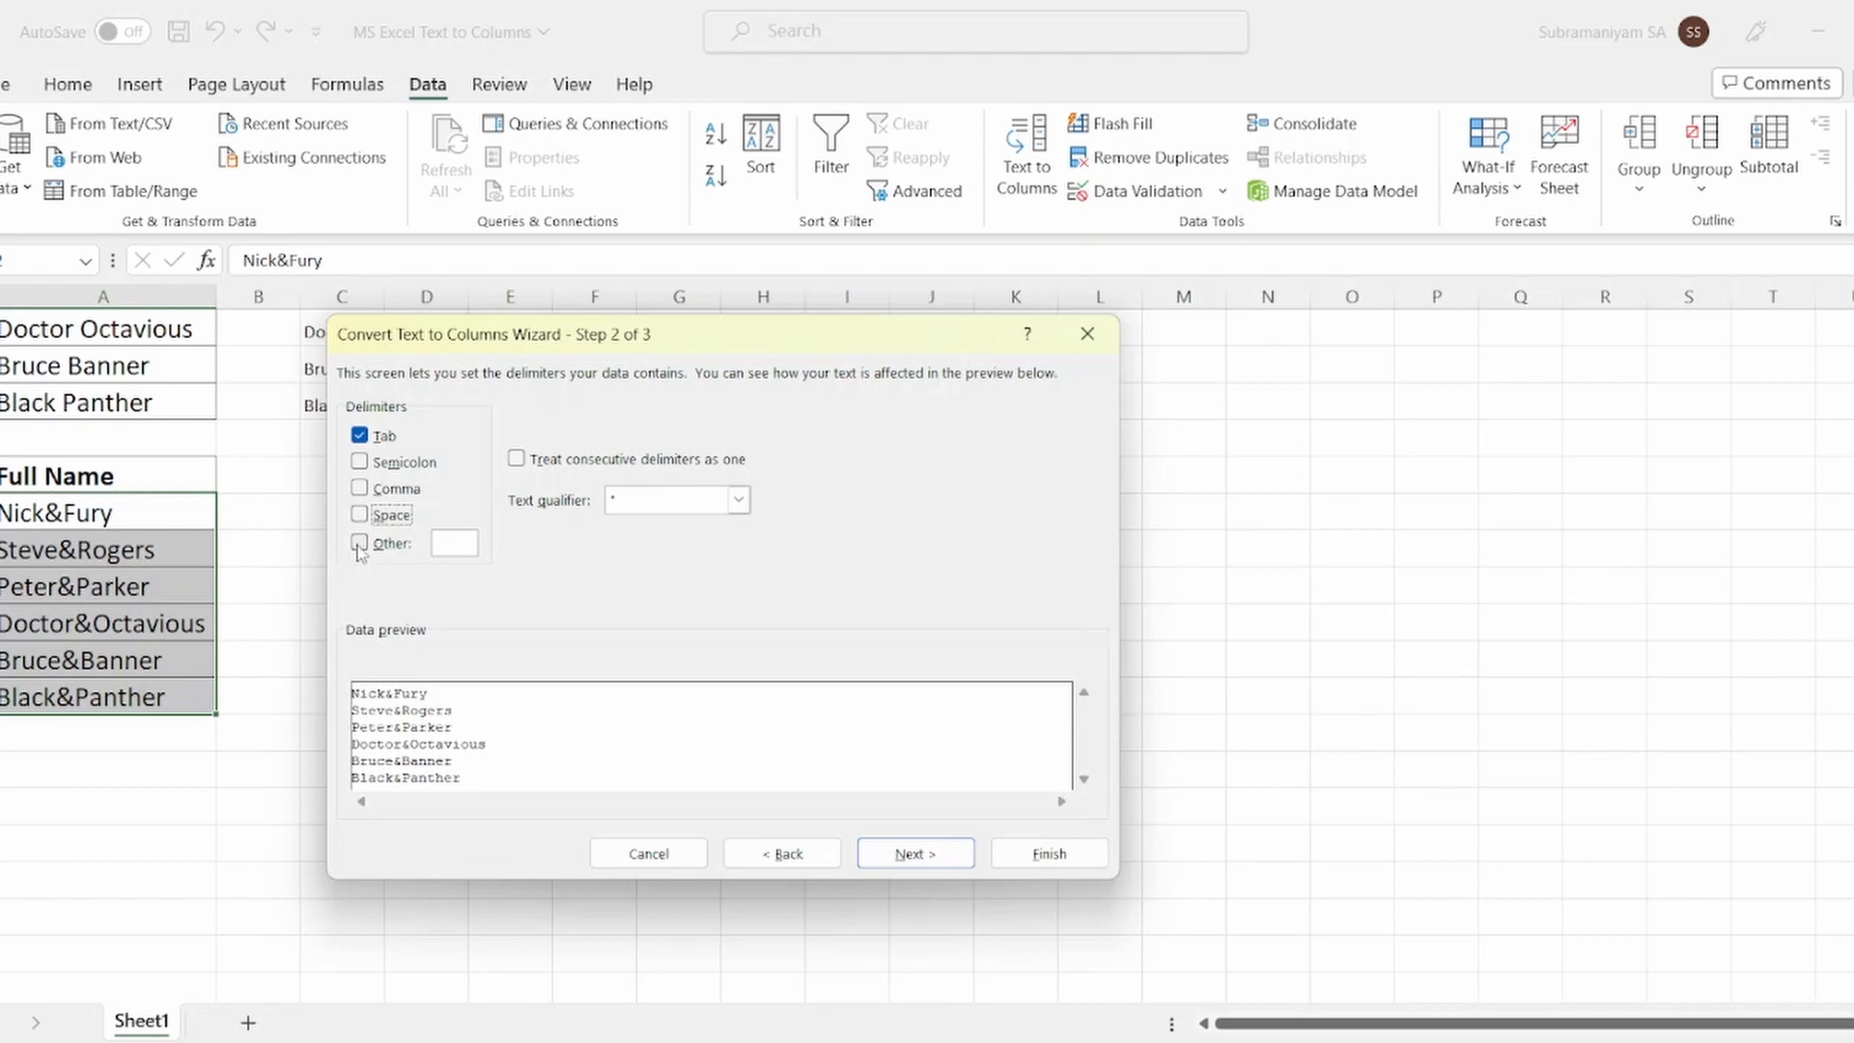
left_click(359, 543)
type("&")
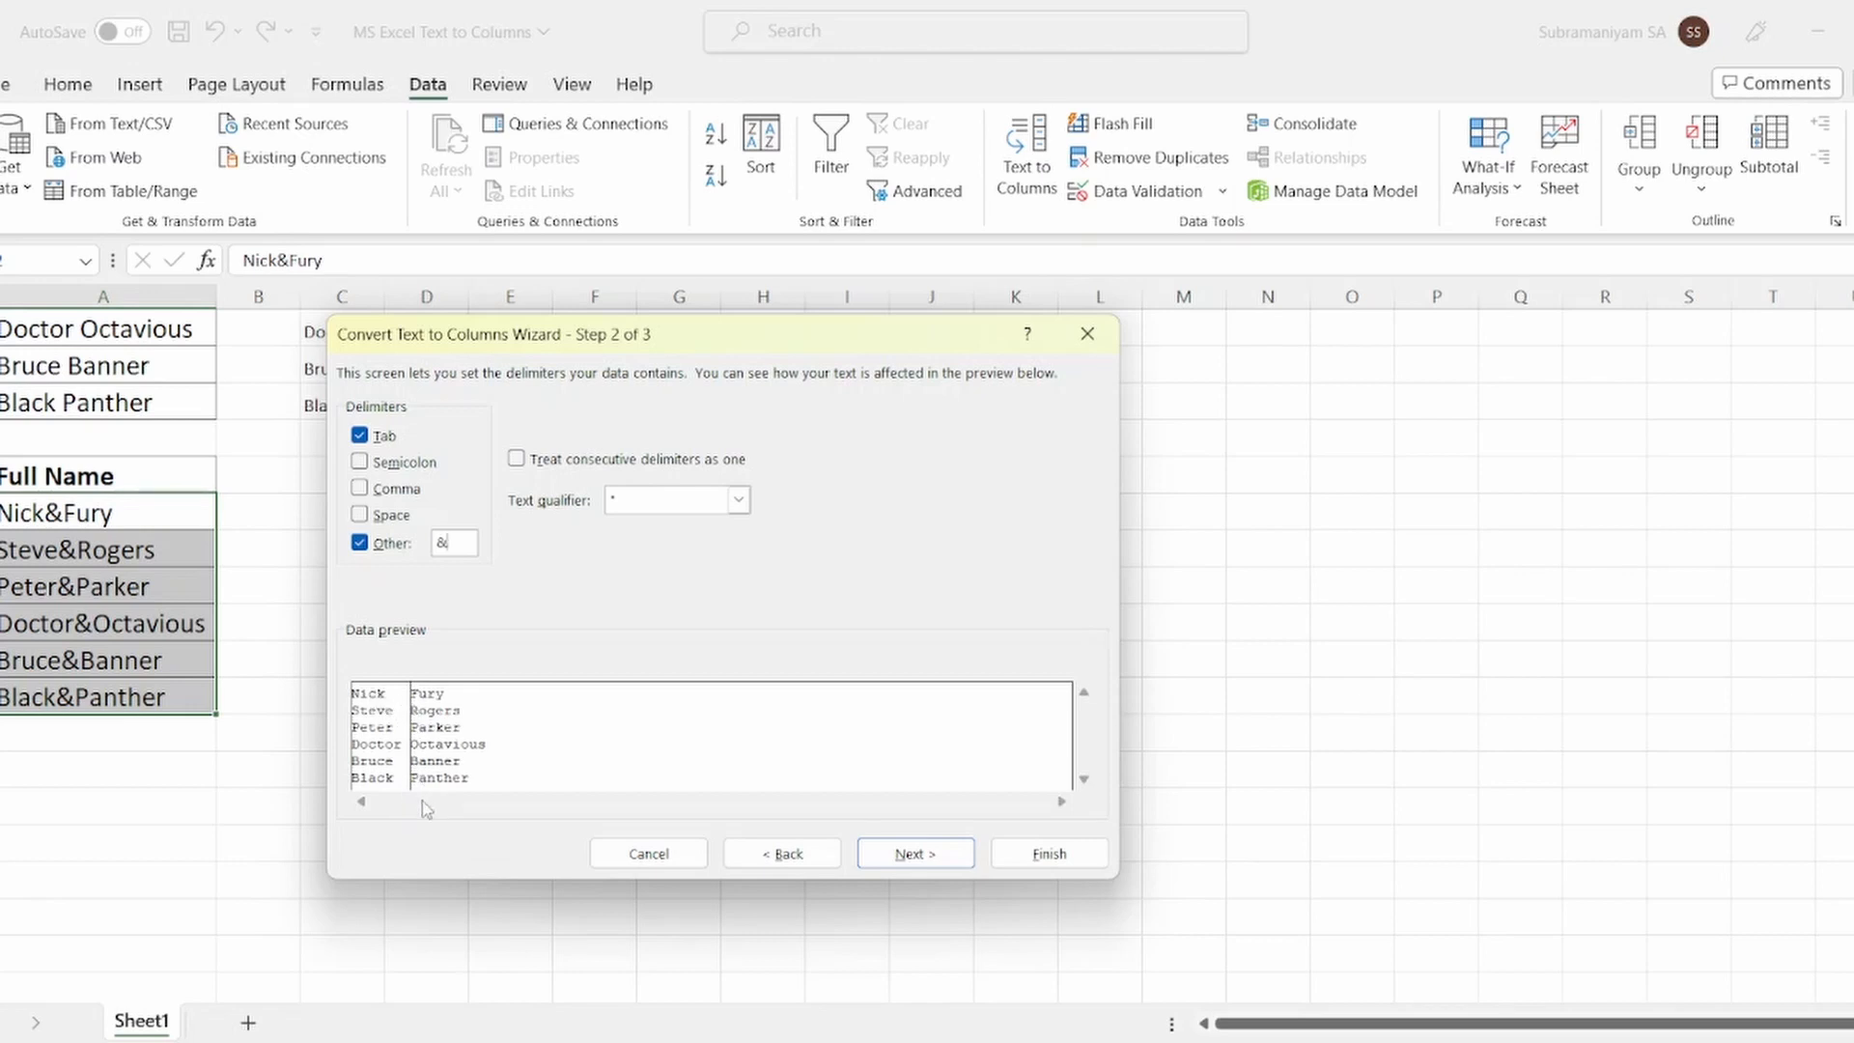
left_click(913, 853)
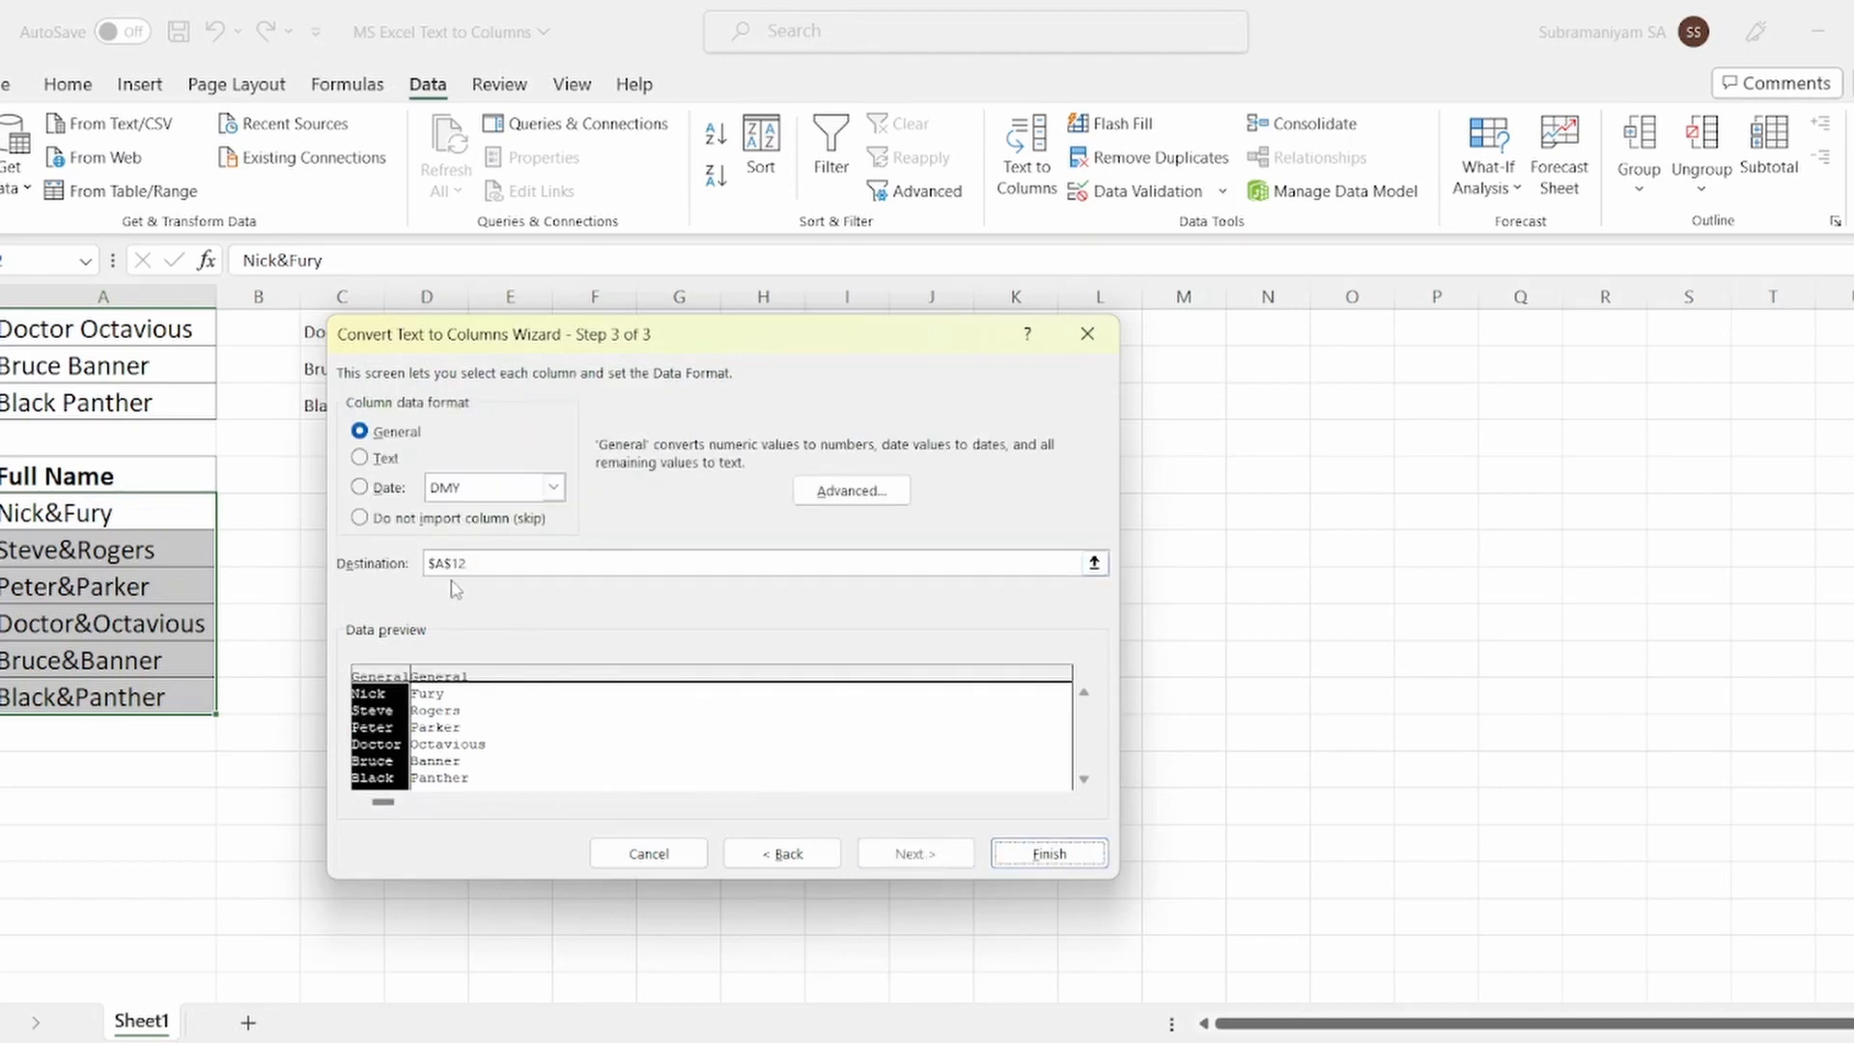
Step: Change the destination from $A$12 to $C$12 and finish the split into columns C and D
left_click(484, 563)
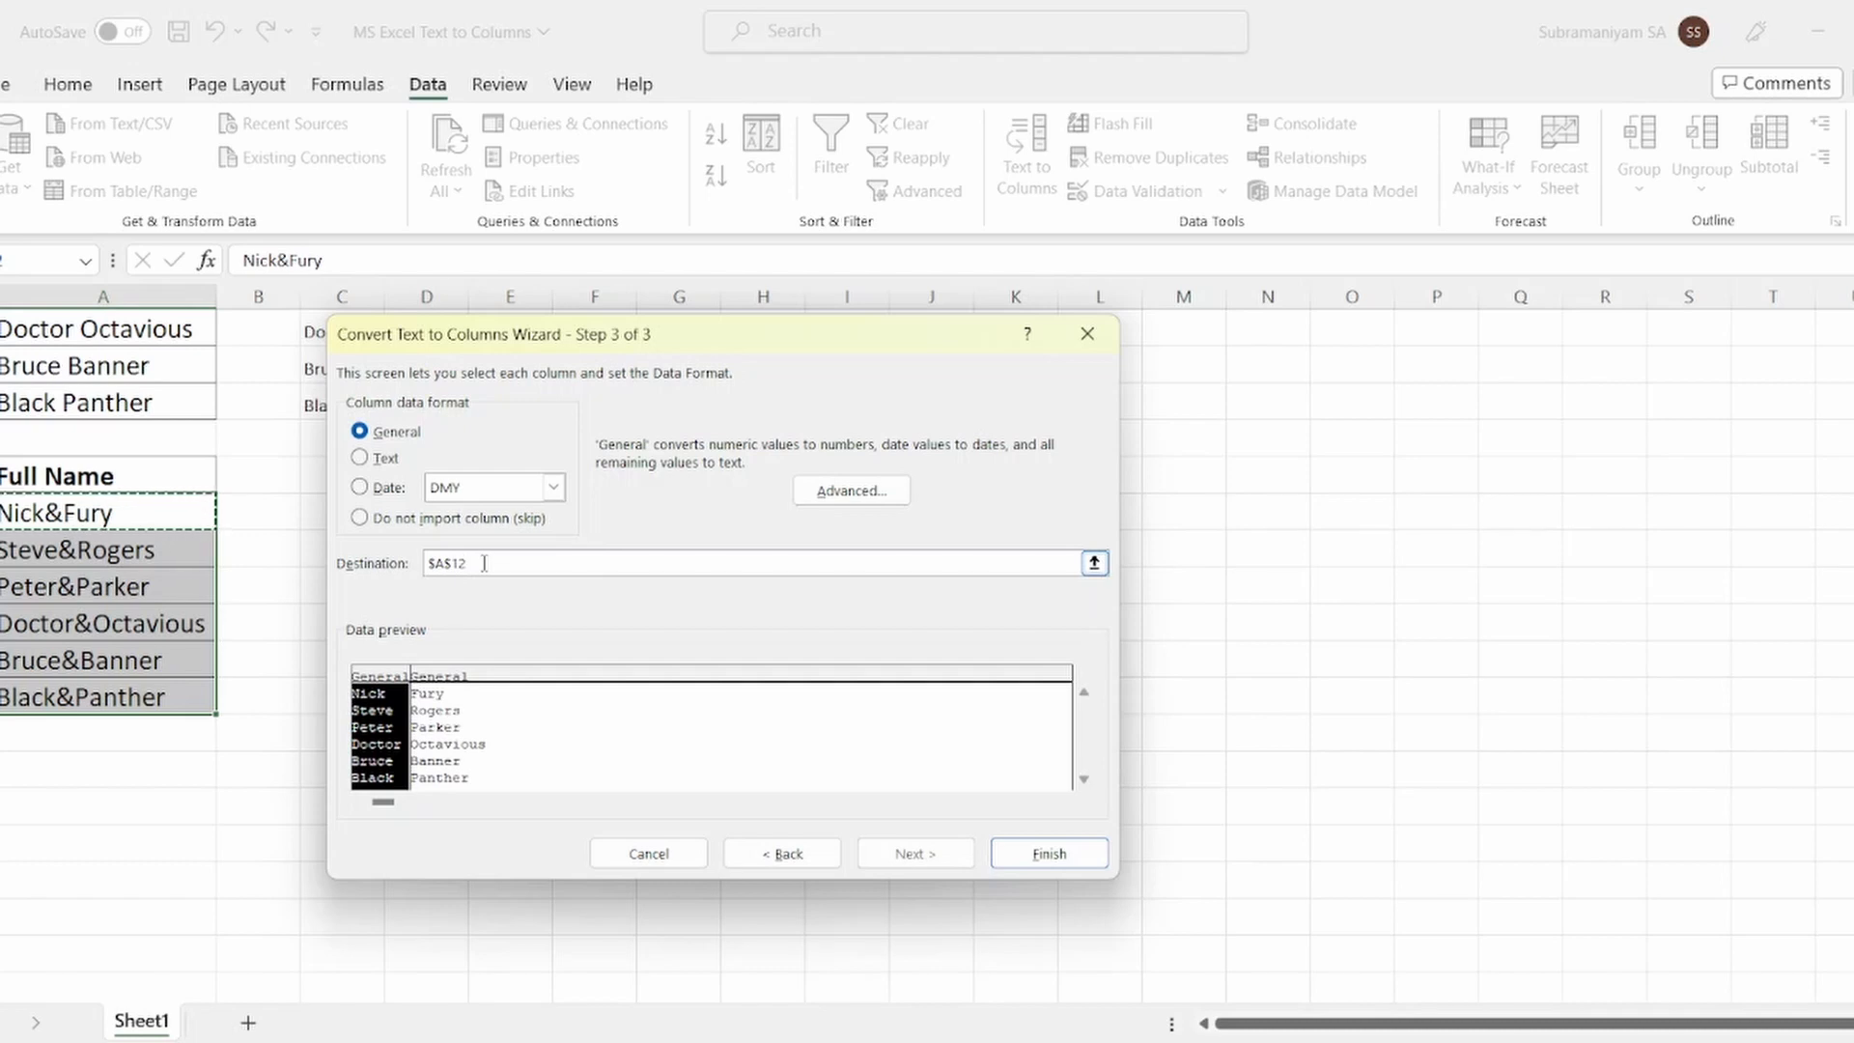
key("Right")
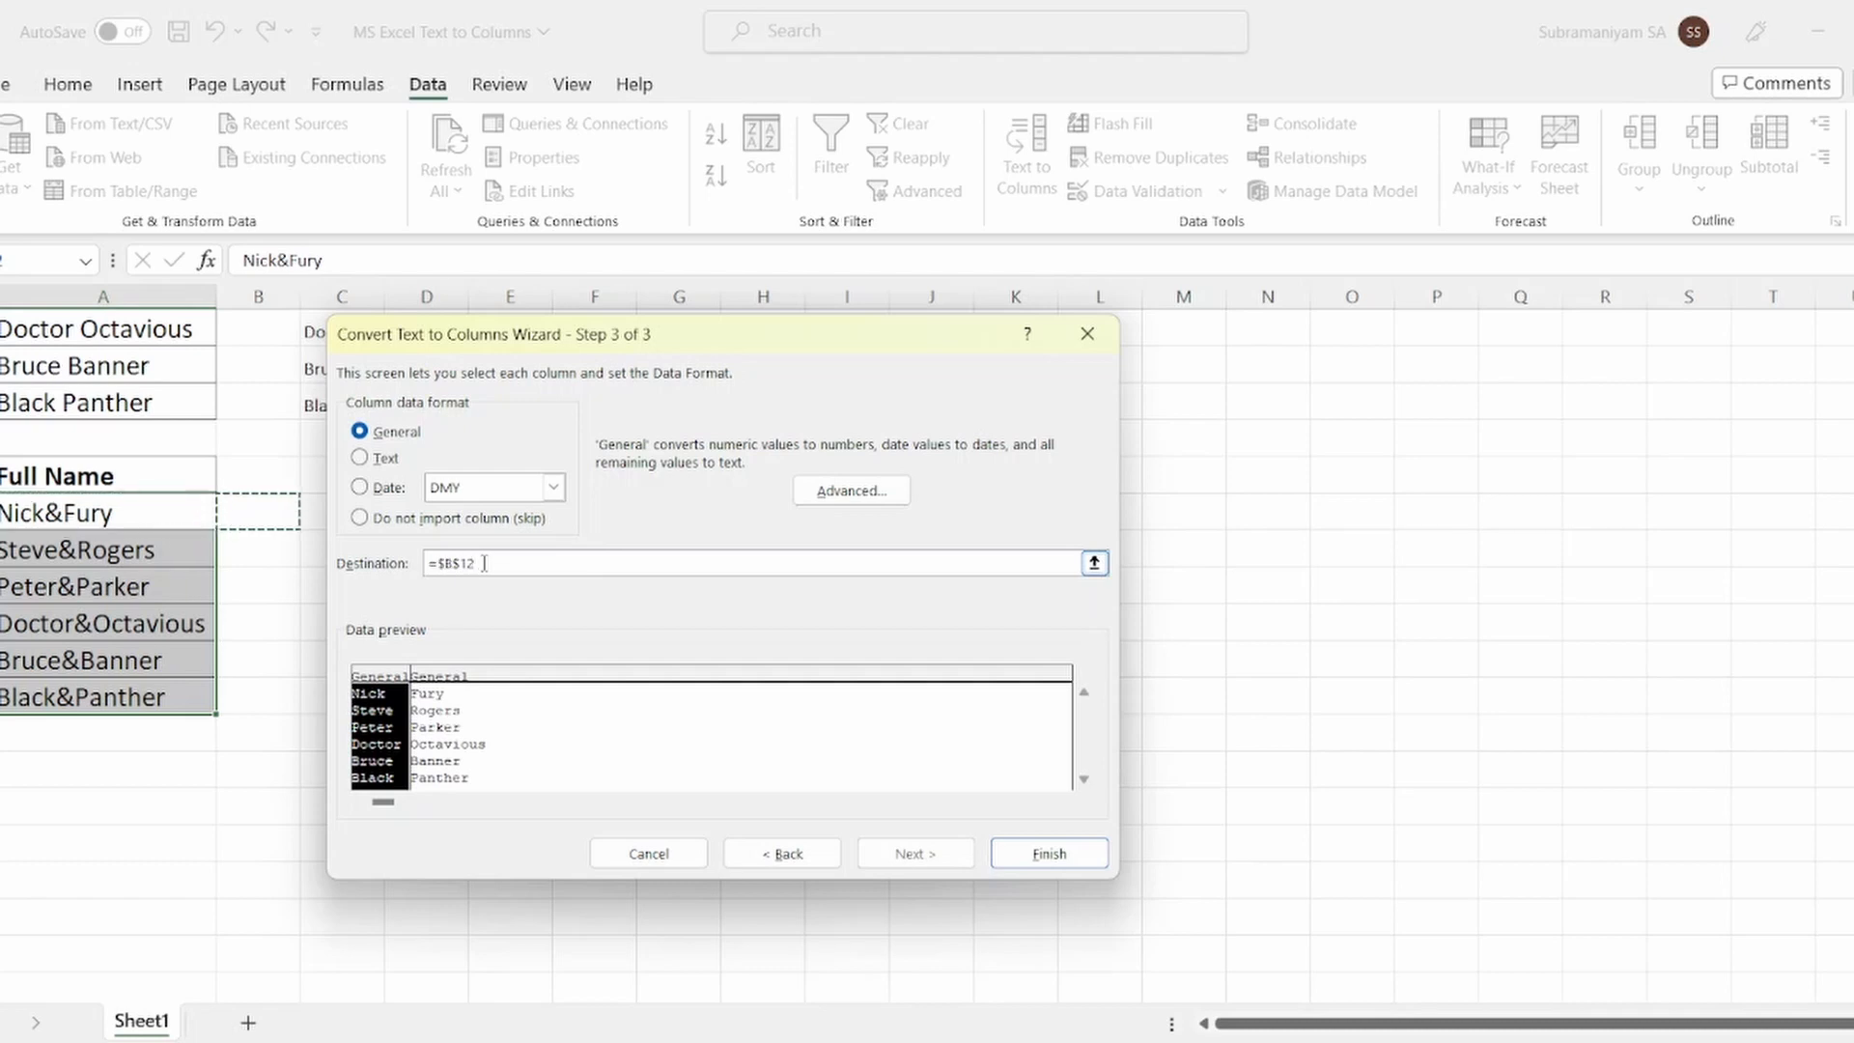
key("Right")
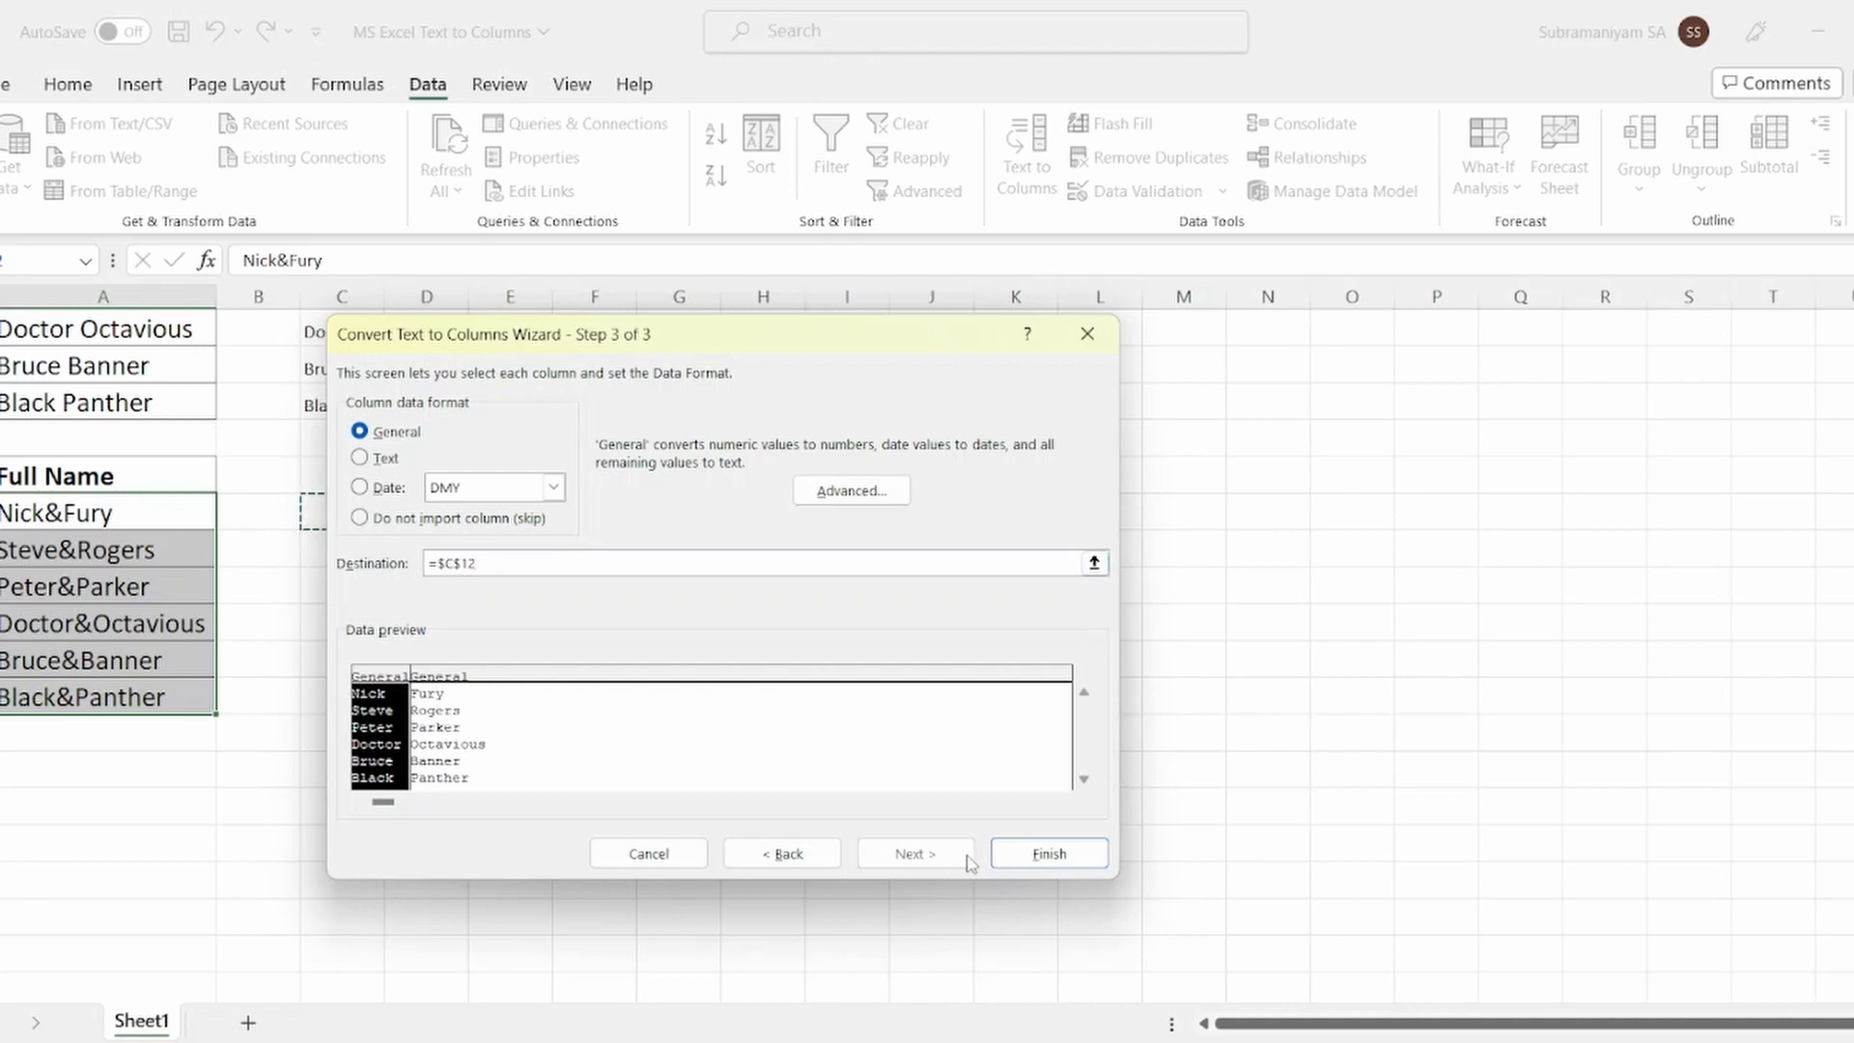
left_click(1049, 854)
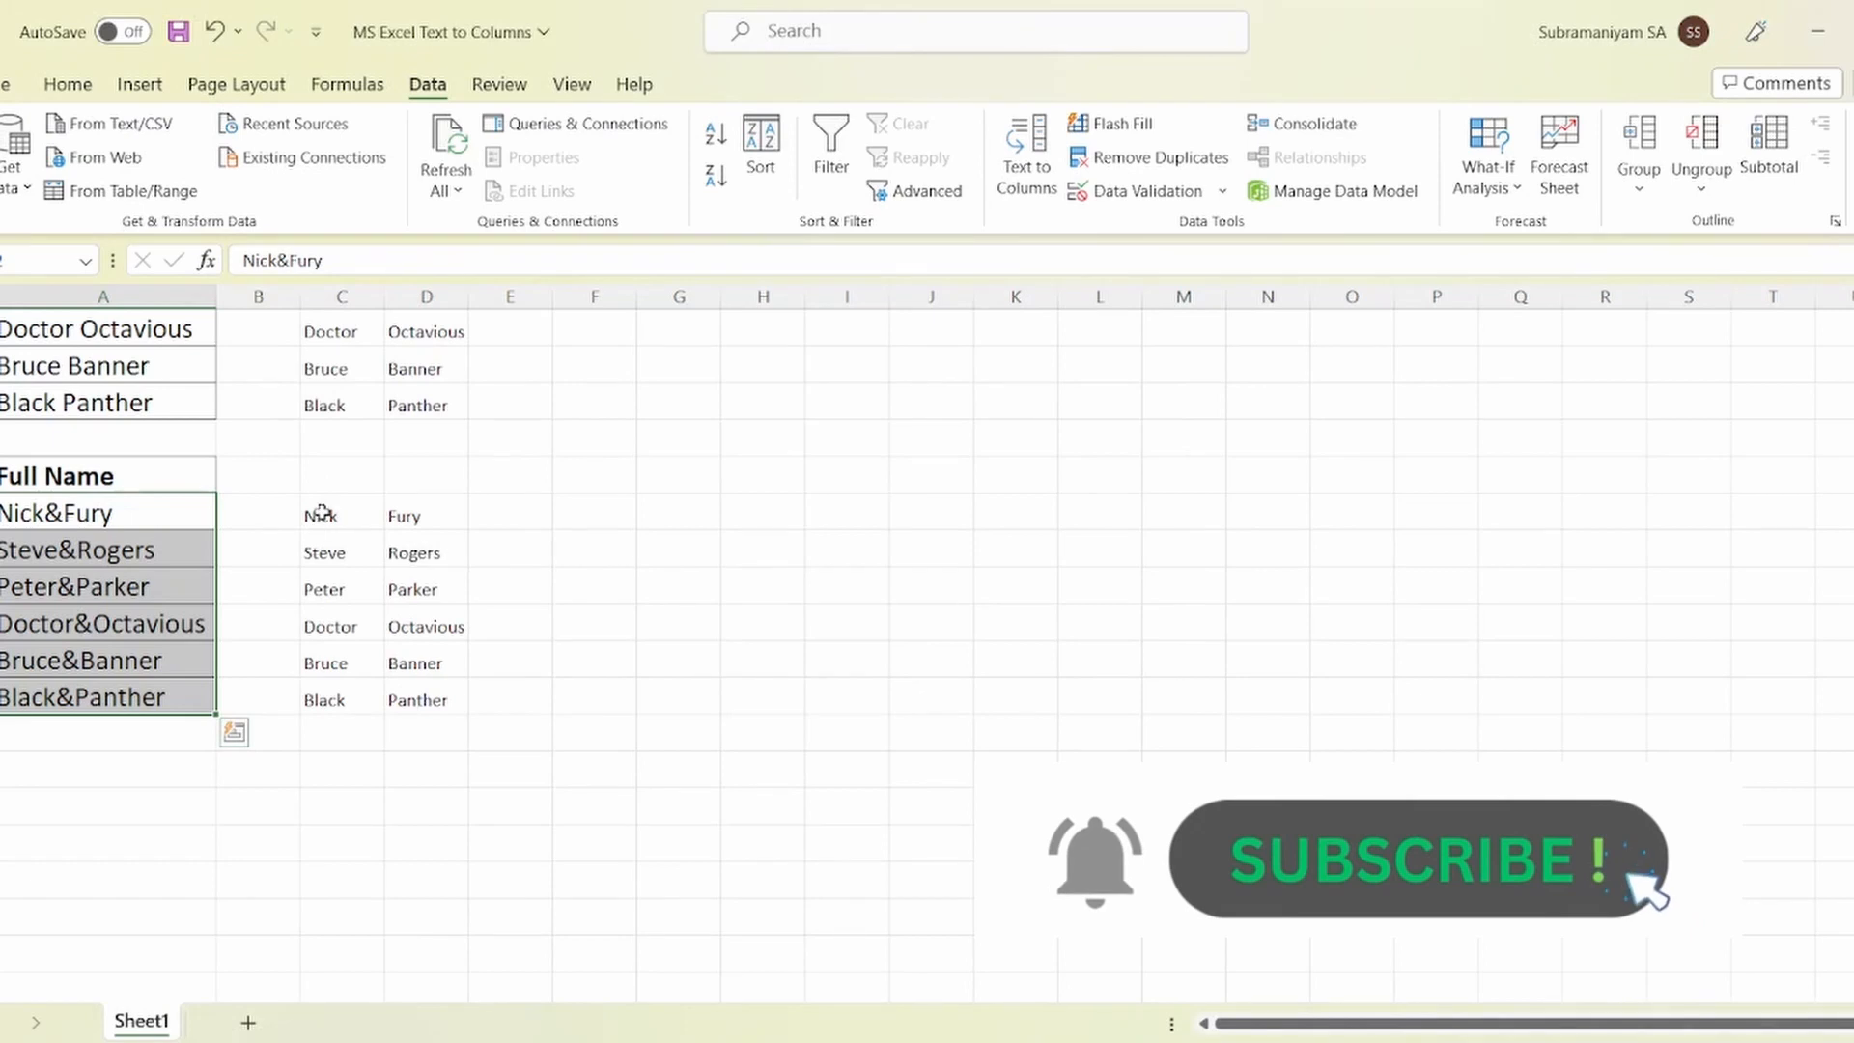
left_click_drag(322, 513, 438, 685)
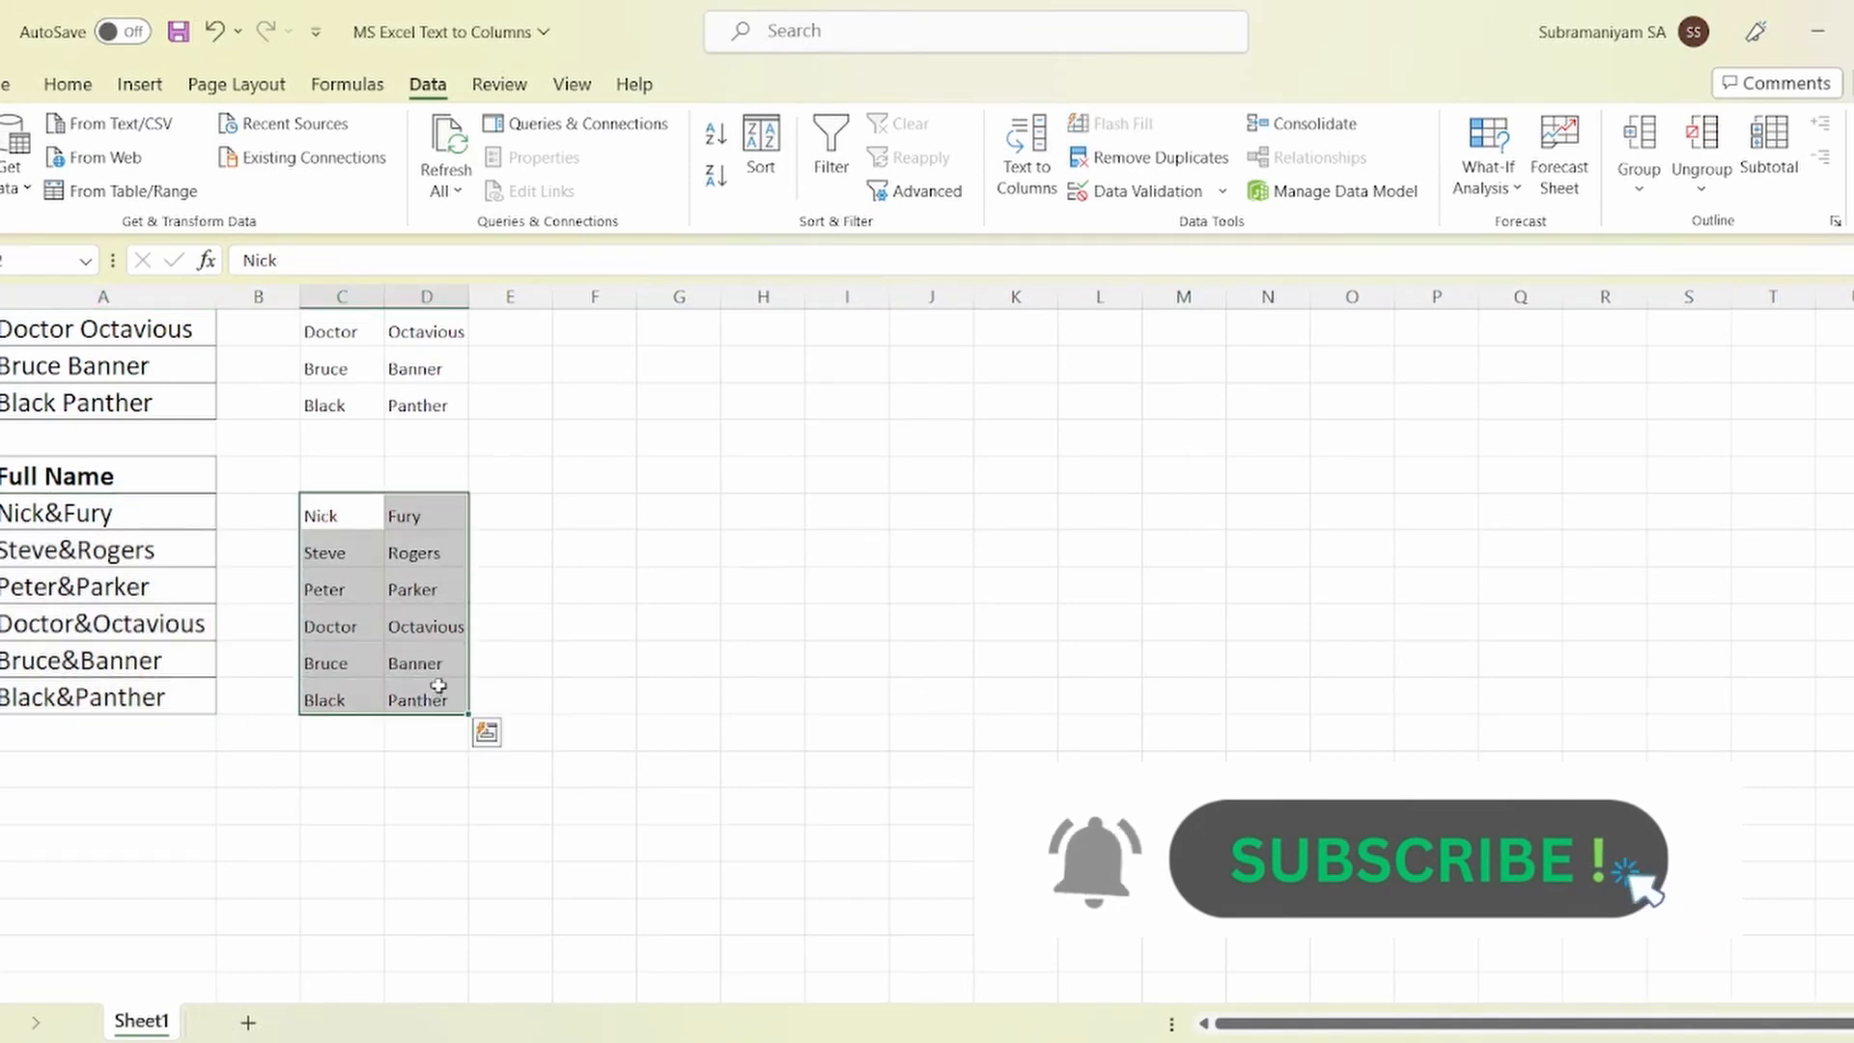
left_click(530, 559)
scroll(671, 608, "up", 2)
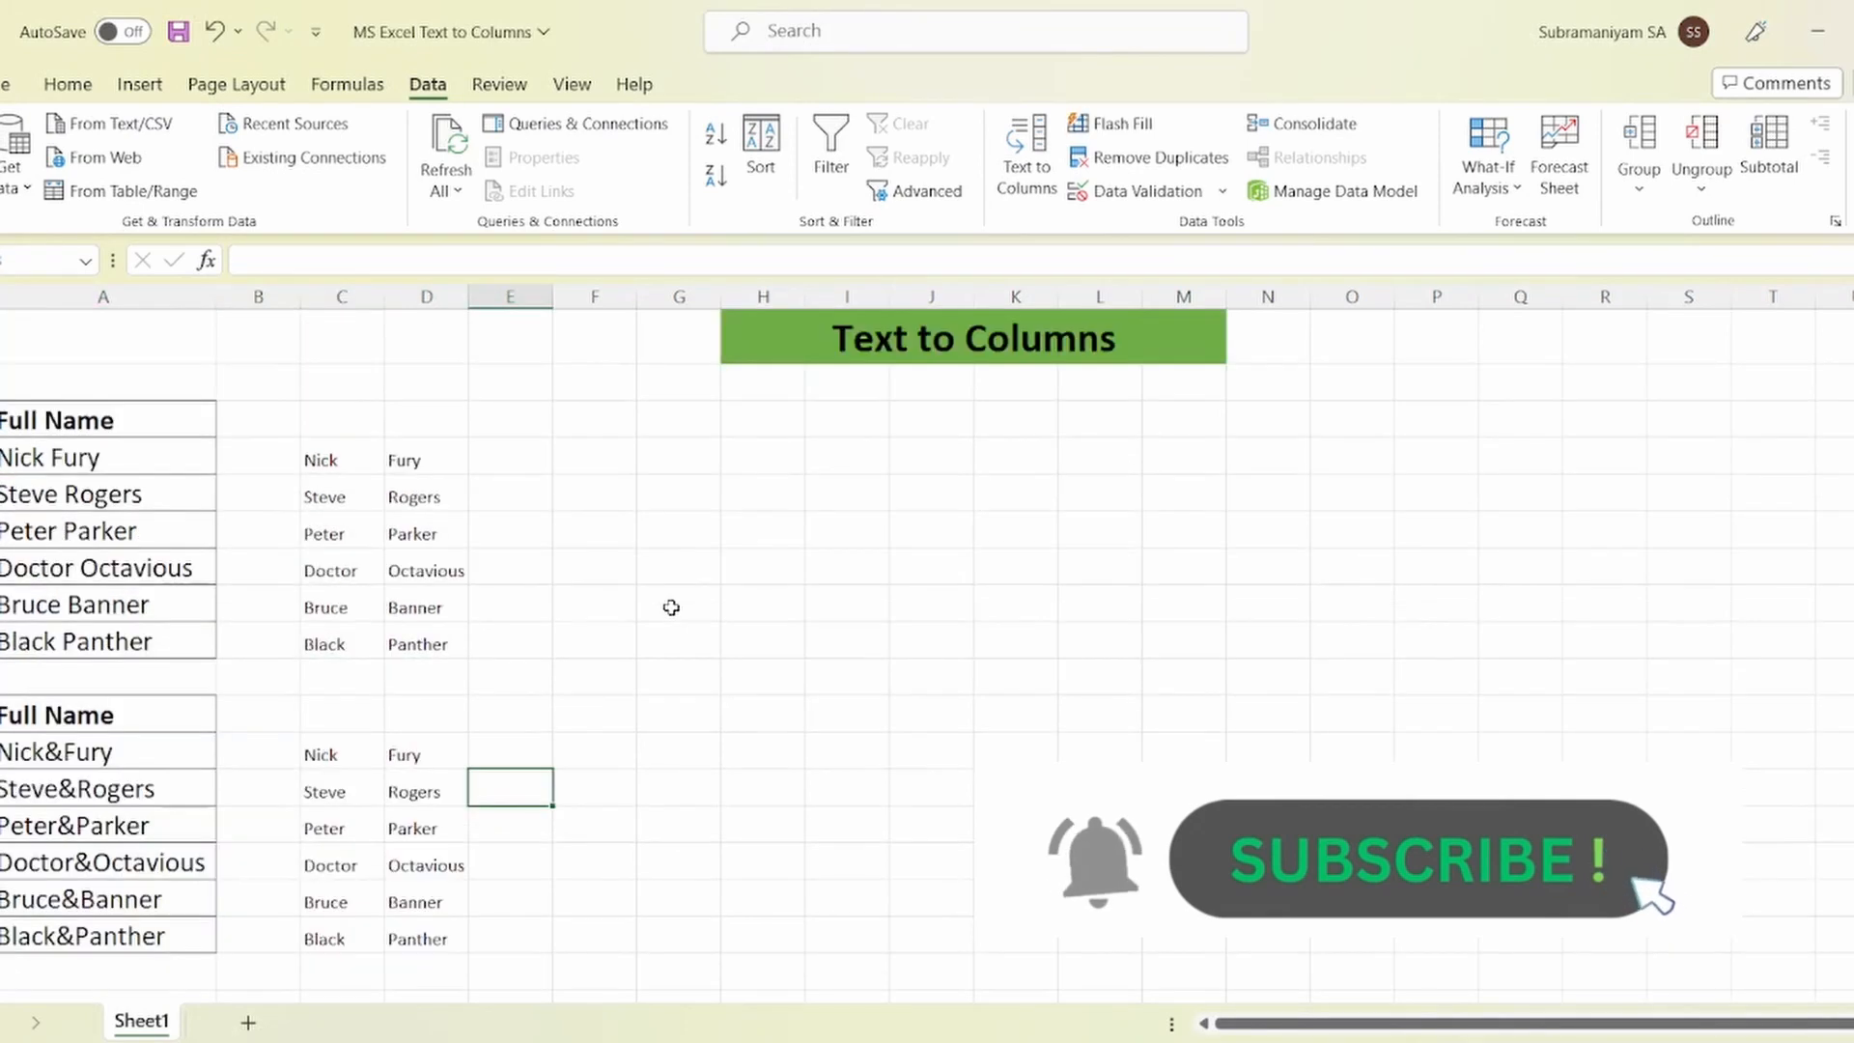